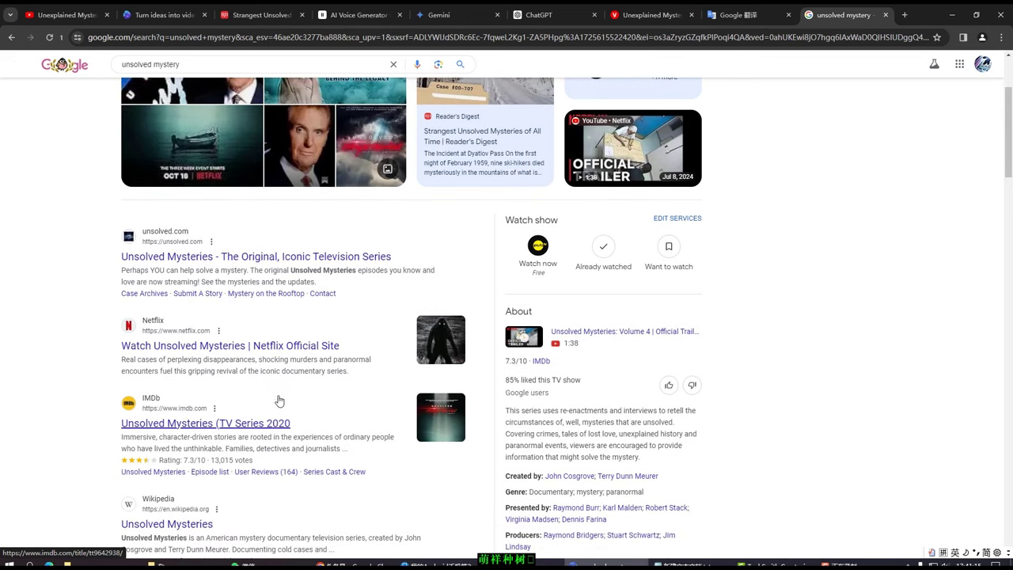
Browse the "unsolved mystery" search results and the Reader's Digest strangest unsolved mysteries list for a story topic
scroll(292, 395, down, 2)
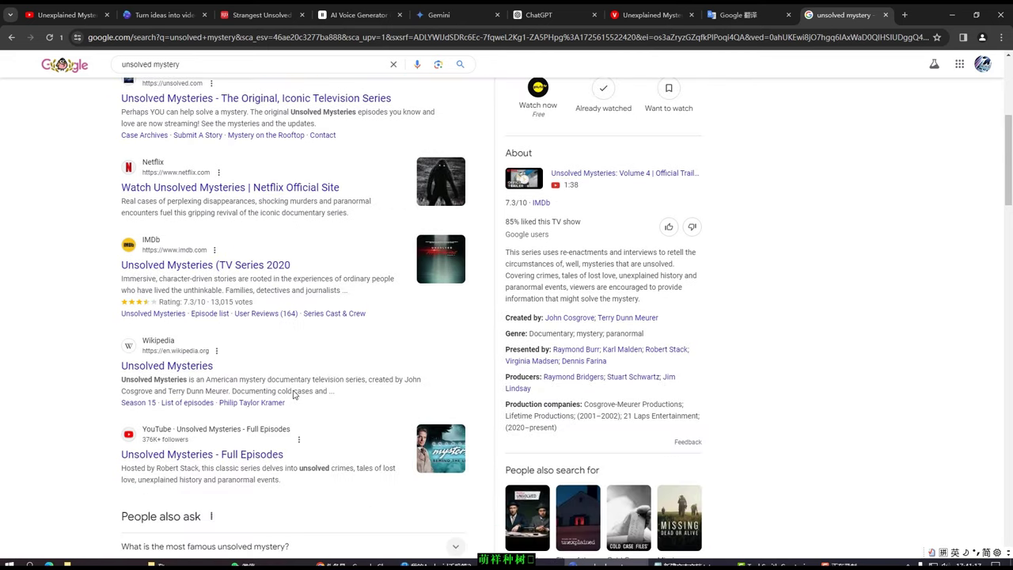
scroll(221, 364, down, 2)
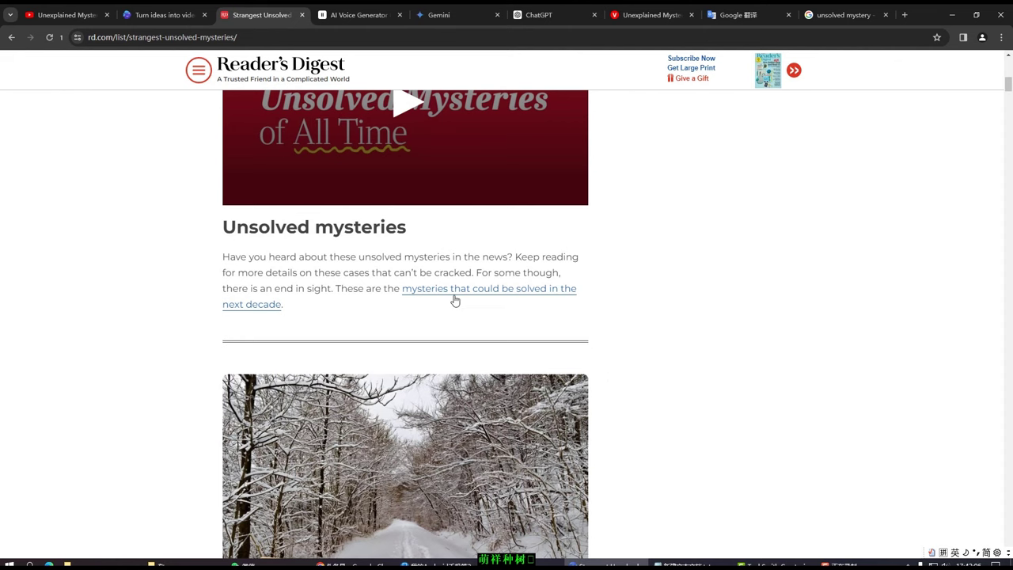
scroll(457, 296, up, 2)
scroll(456, 294, down, 4)
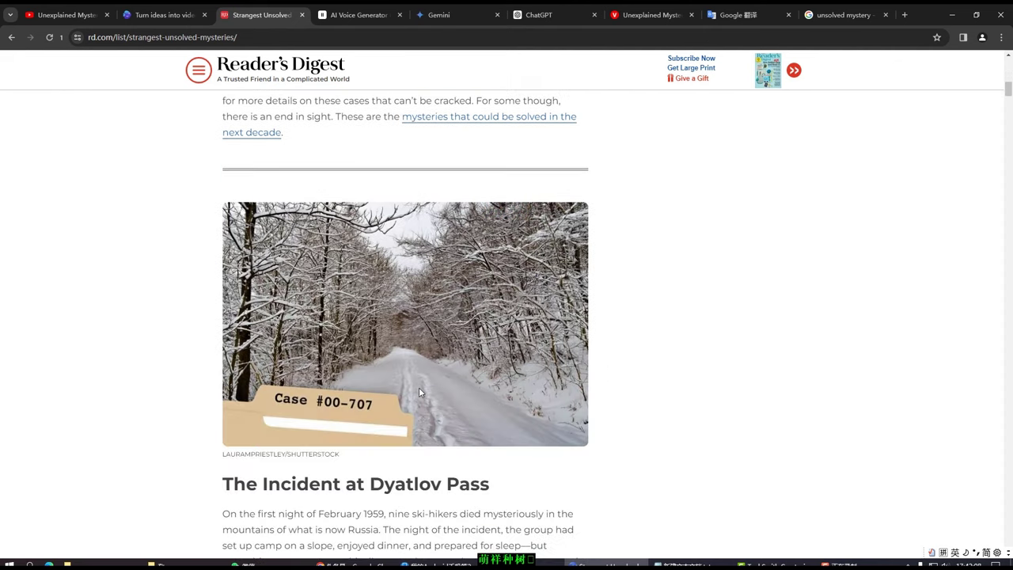
scroll(419, 391, down, 10)
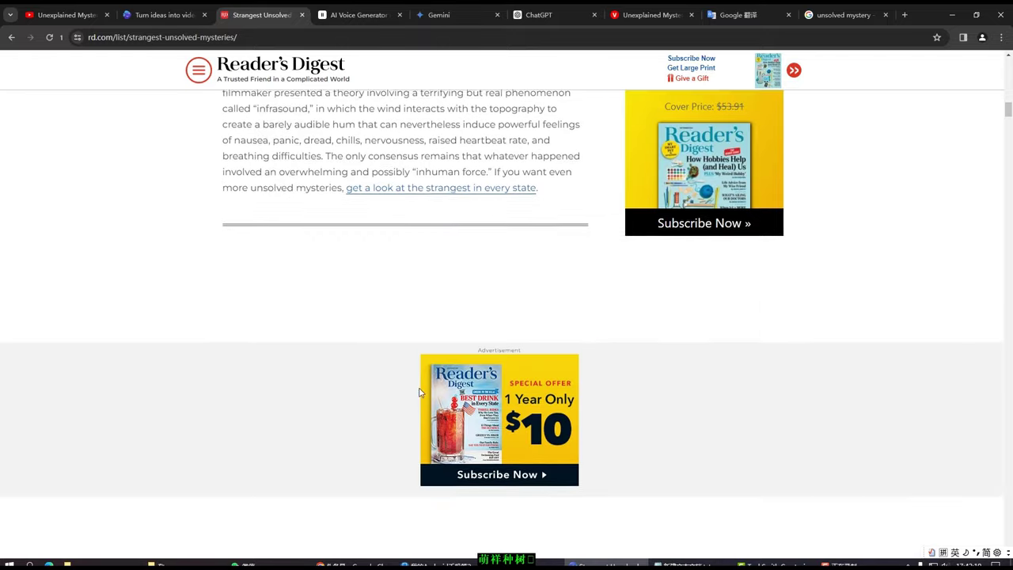
scroll(420, 392, down, 7)
scroll(419, 392, down, 9)
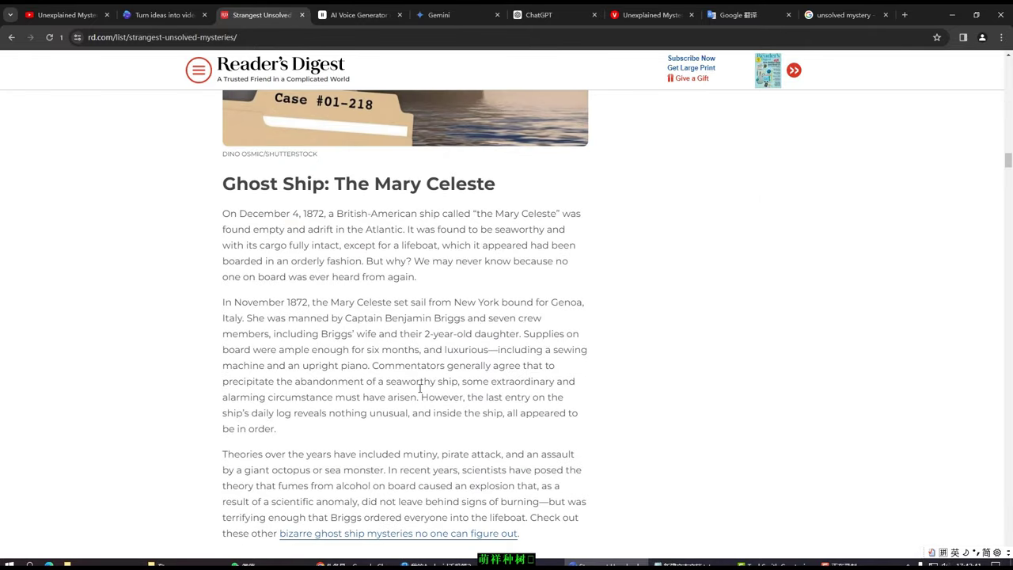
Read the "Ghost Ship: The Mary Celeste" story in the Reader's Digest article
scroll(417, 392, up, 2)
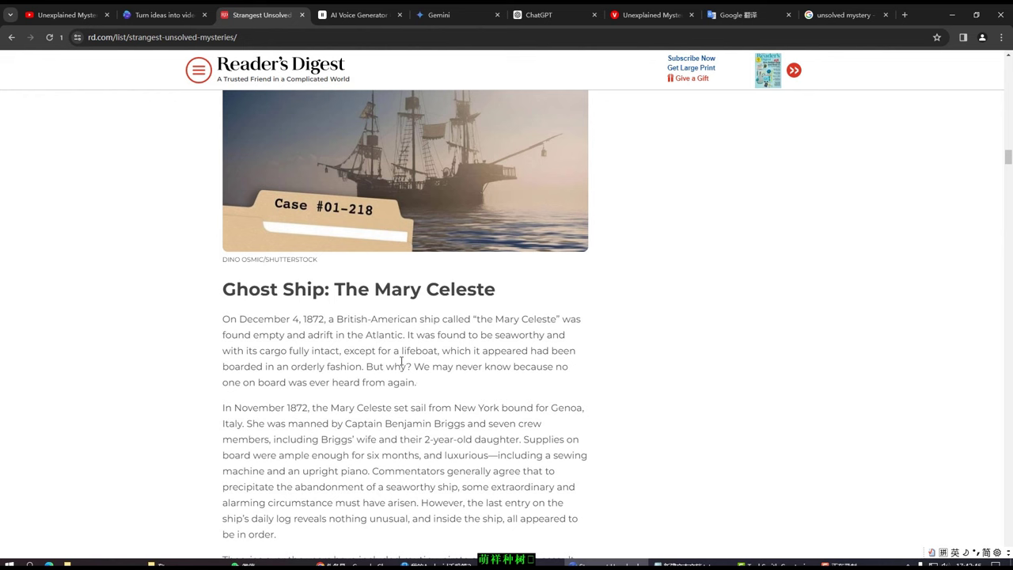
drag(223, 289, 529, 422)
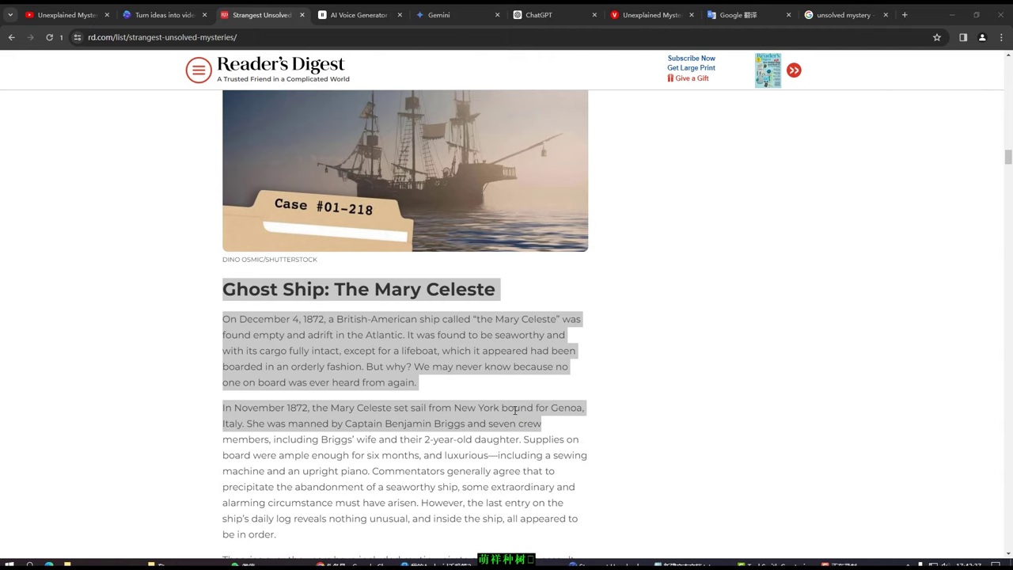
click(509, 420)
scroll(506, 420, down, 2)
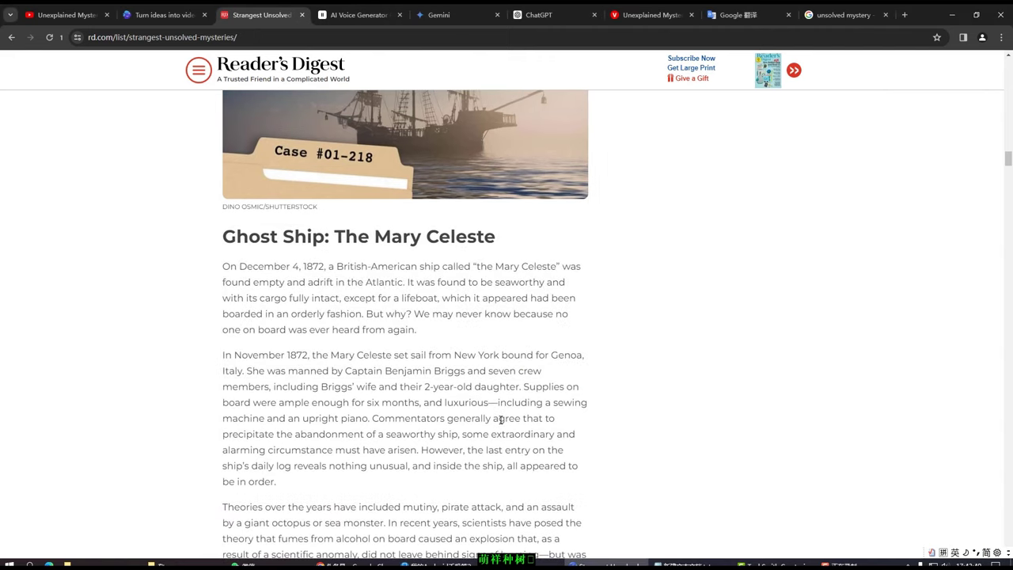
scroll(500, 419, up, 1)
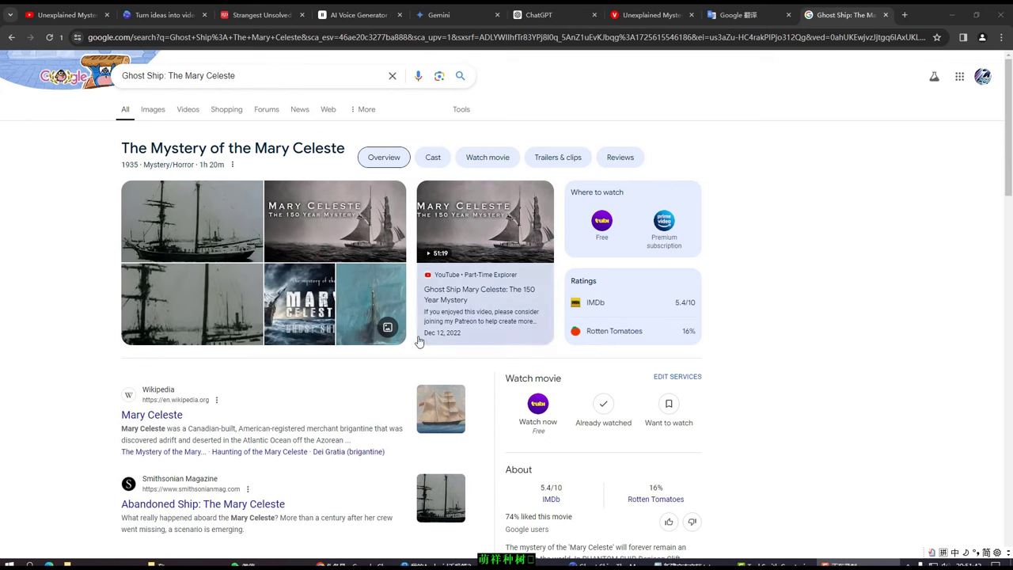
Look through the "Ghost Ship: The Mary Celeste" search results and open Kingman Yacht Center's "An October Ghost Story: Mary Celeste"
scroll(407, 364, down, 6)
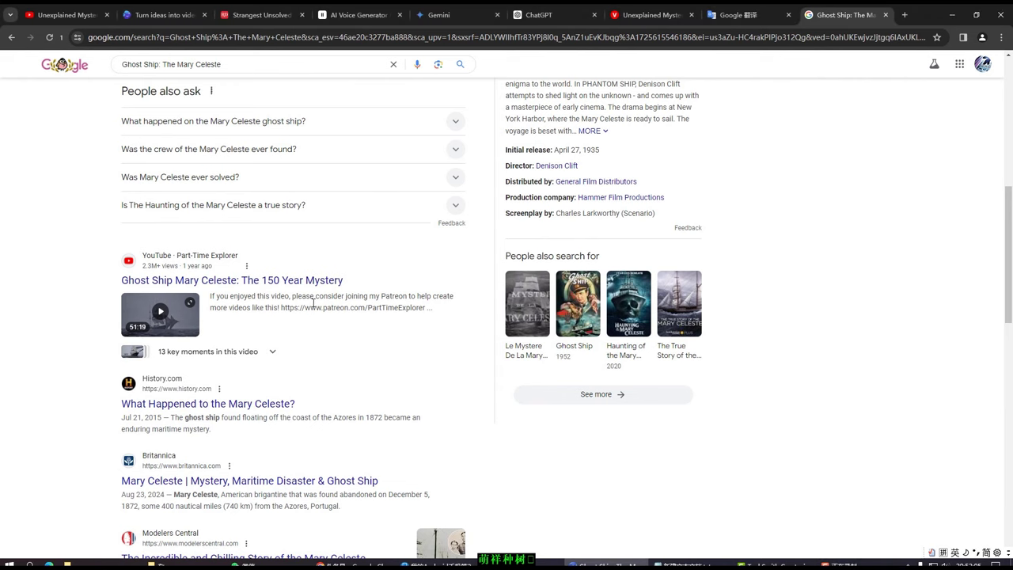
scroll(334, 349, down, 5)
scroll(335, 349, down, 1)
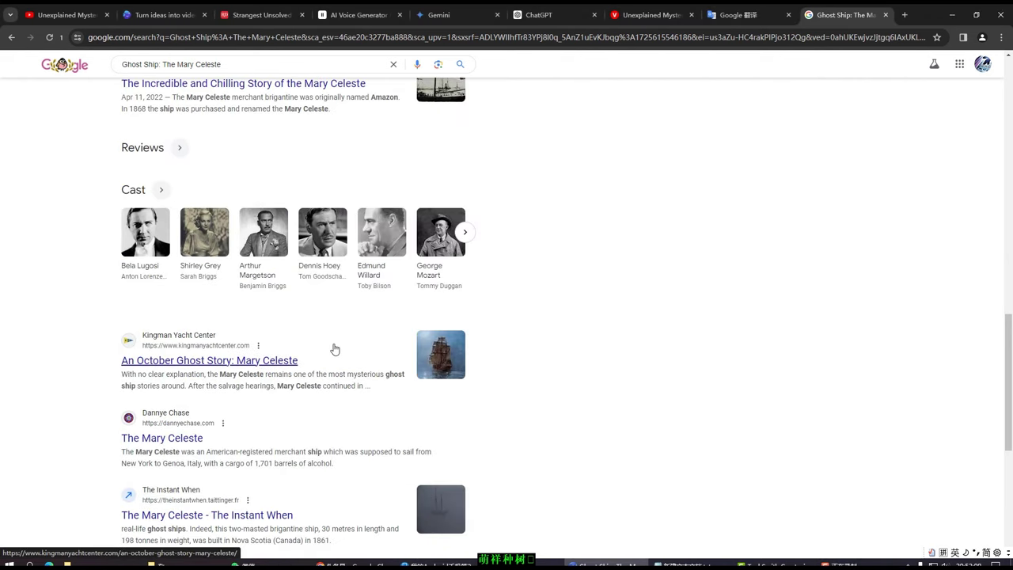
scroll(335, 348, down, 1)
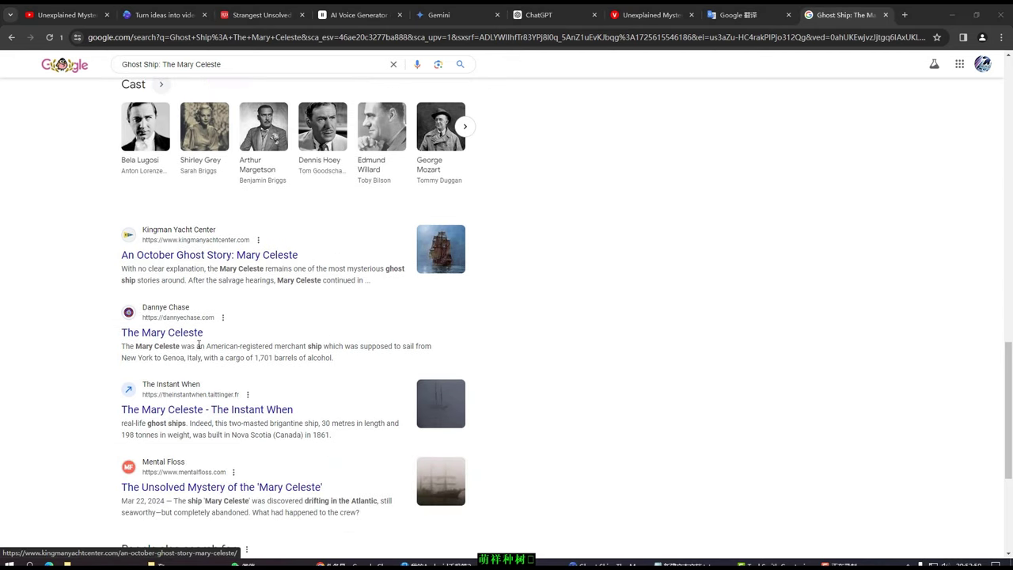
click(219, 257)
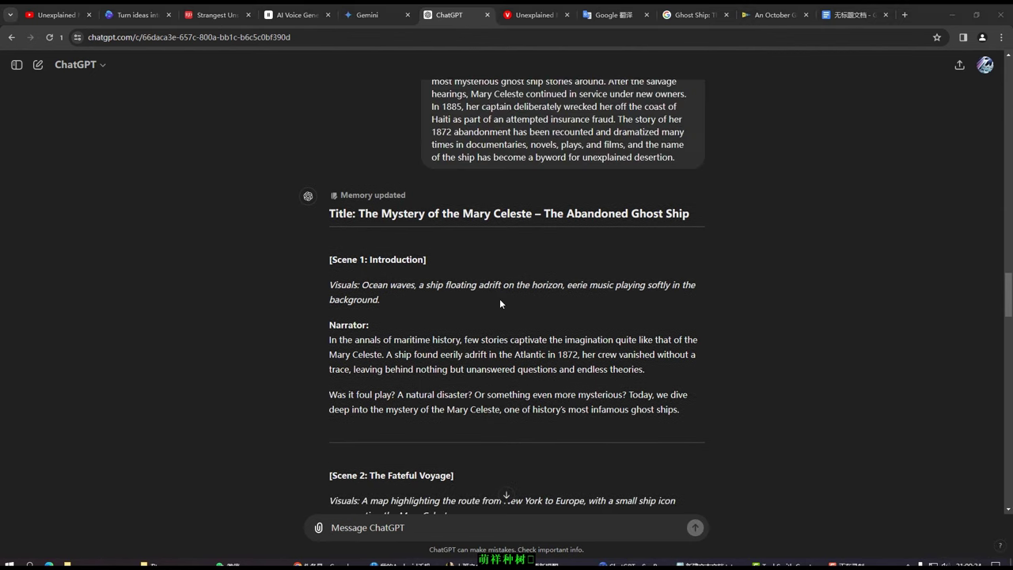
Review the generated Mary Celeste video script in ChatGPT from the Scene 1 introduction through the Scene 8 conclusion
scroll(518, 324, down, 12)
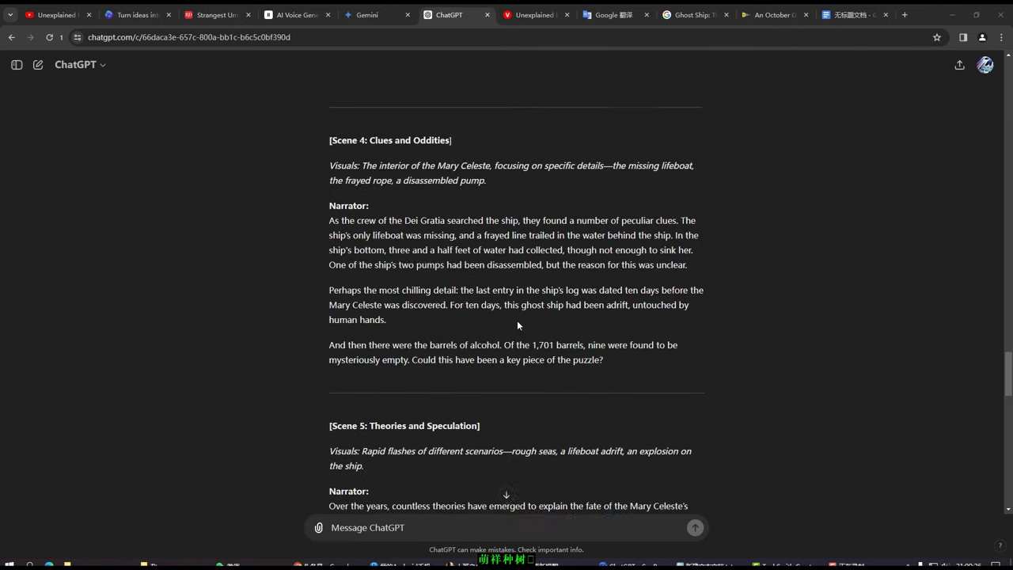
scroll(517, 325, down, 15)
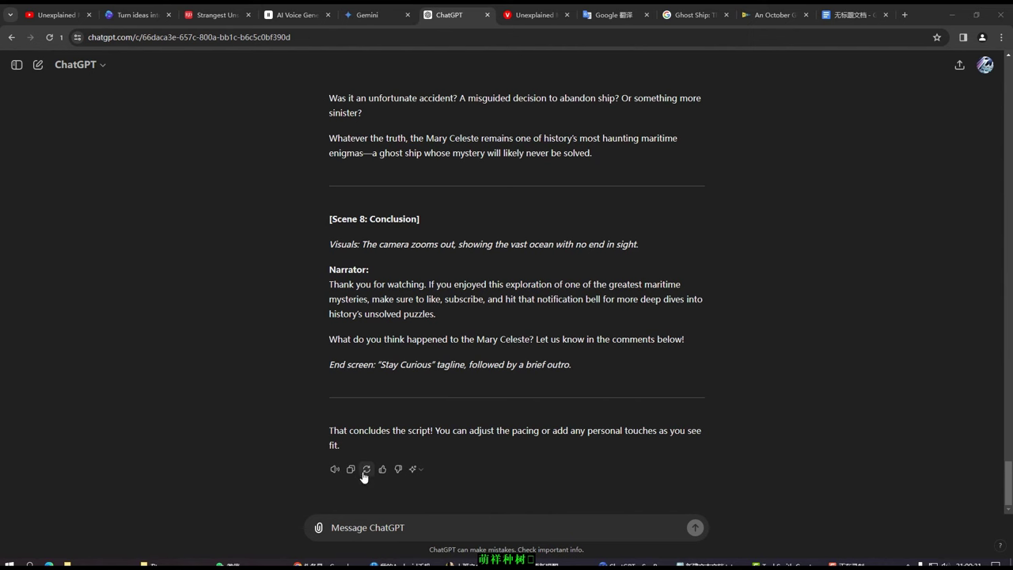
scroll(553, 425, up, 5)
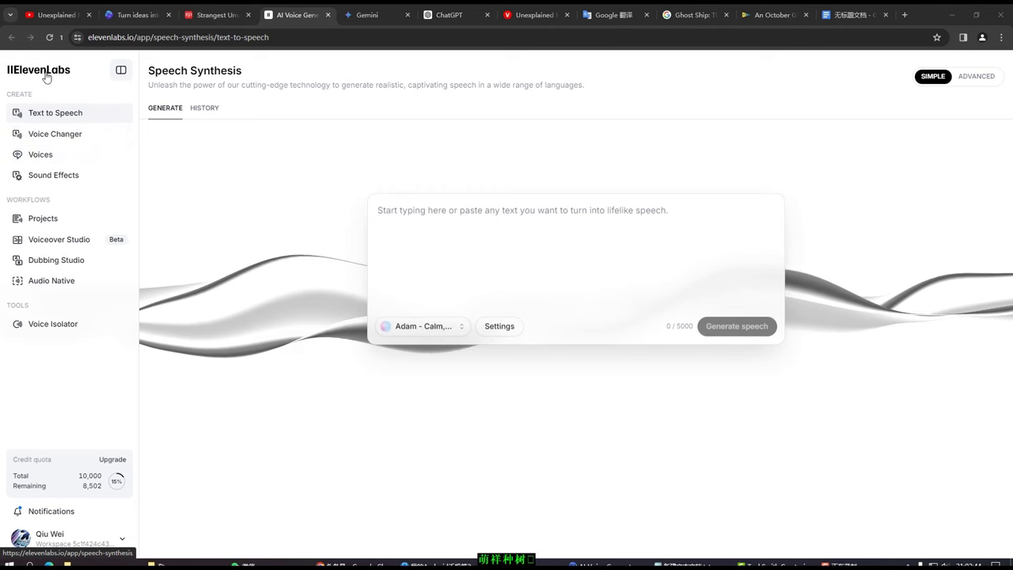
Open the ElevenLabs voice library and show only the Narrative & Story voices
click(46, 156)
click(46, 155)
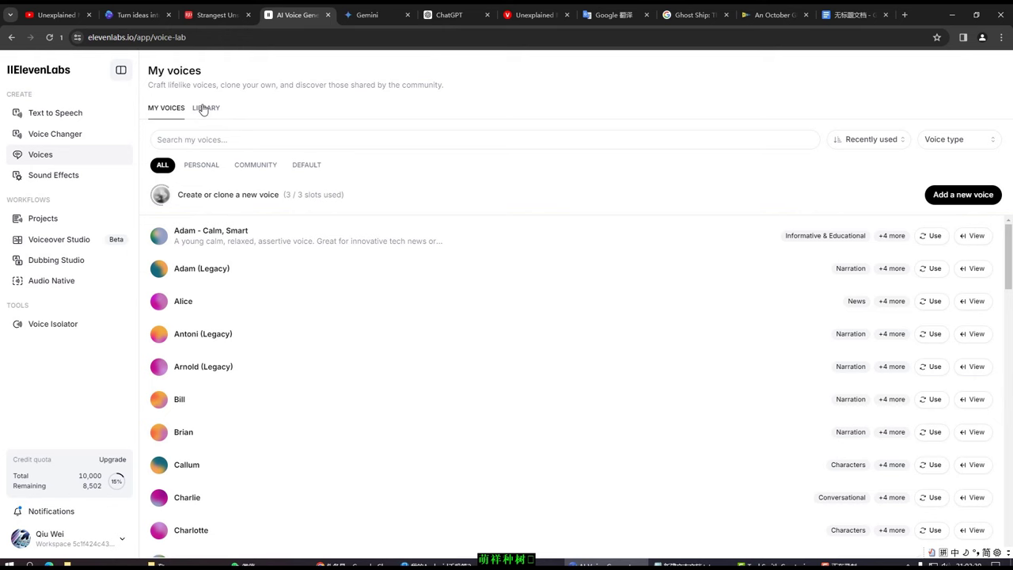
click(204, 108)
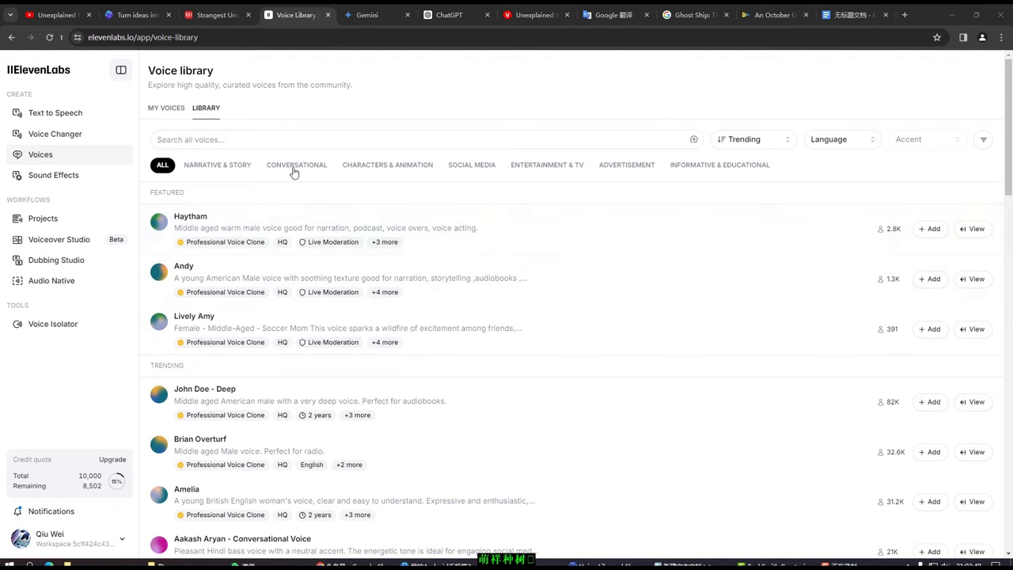
click(210, 166)
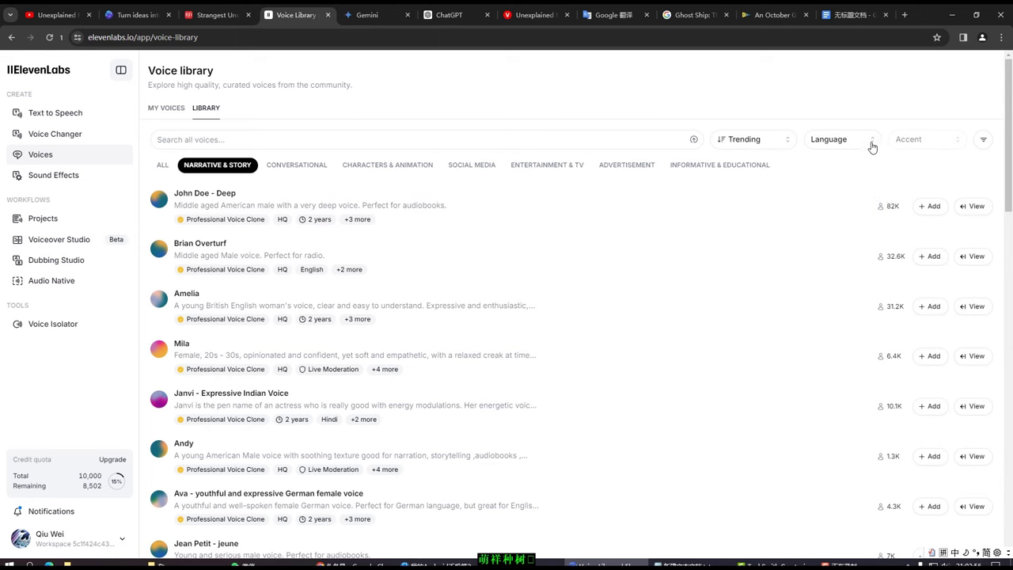
Examine the voice library's Category, Gender and Age filter options without changing them
click(985, 142)
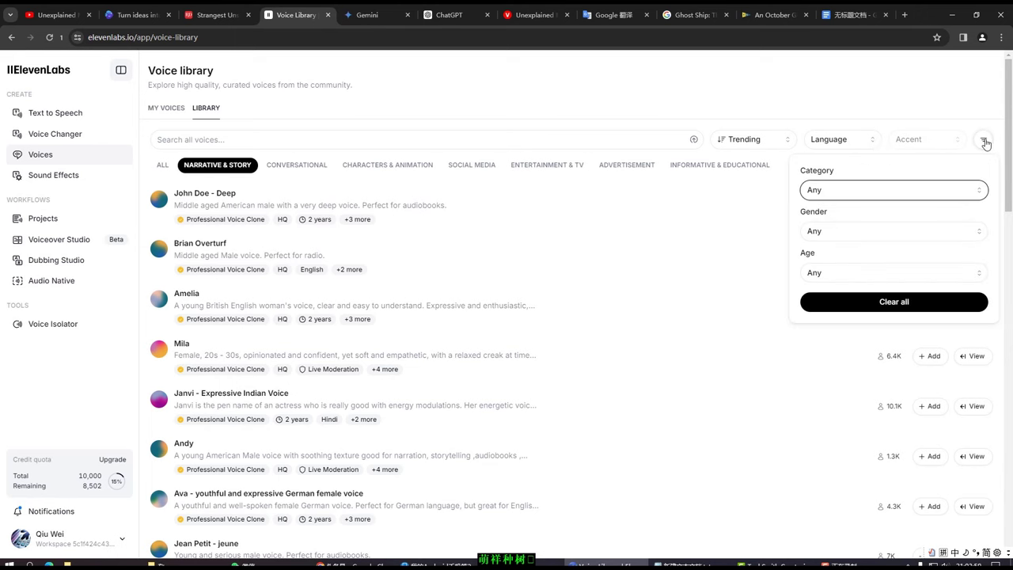
click(933, 197)
click(894, 212)
click(873, 236)
click(873, 238)
click(895, 274)
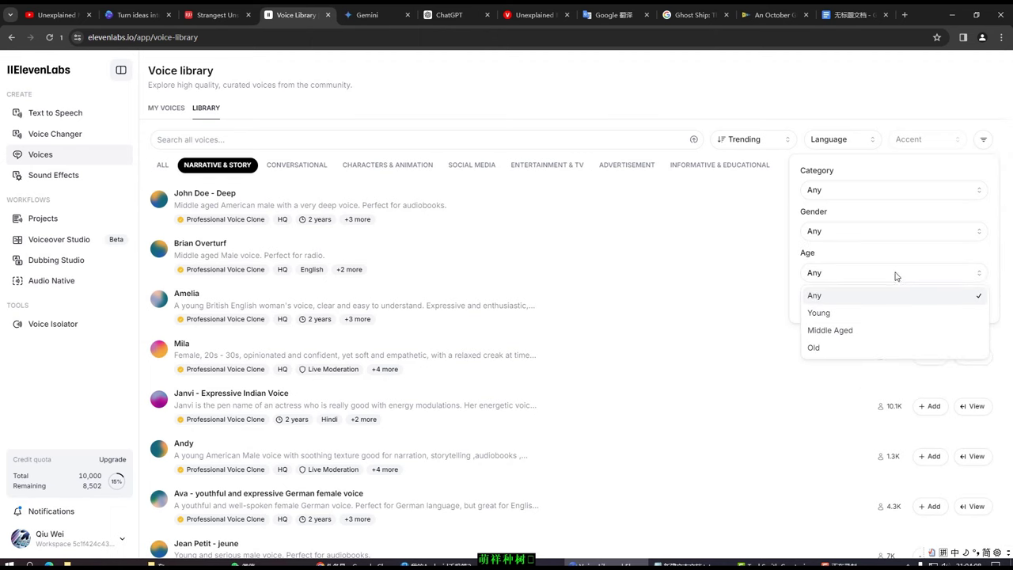
click(732, 251)
click(732, 251)
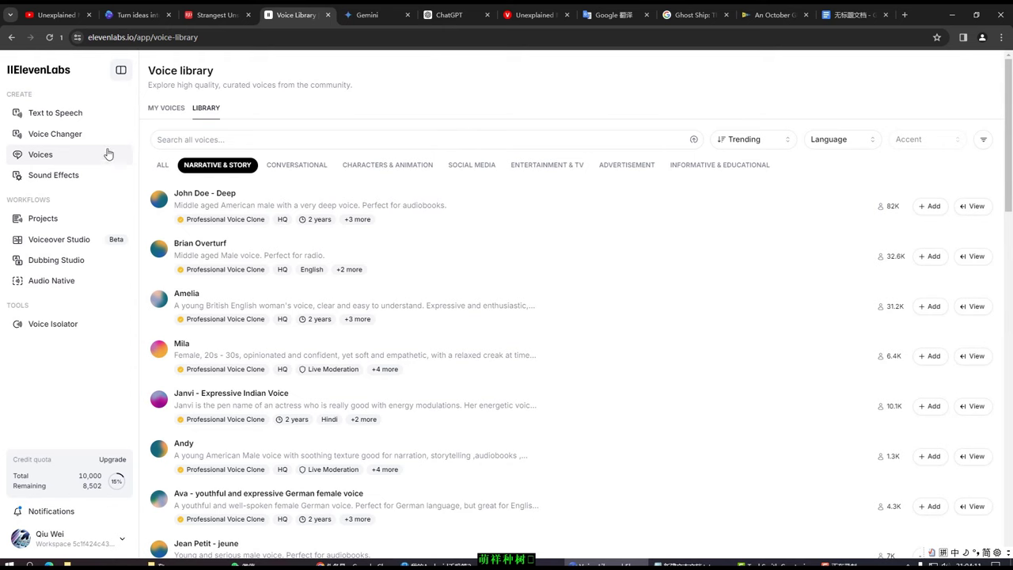
Generate speech from the Mary Celeste narration text with the Adam - Calm, Smart voice and download the audio
click(46, 119)
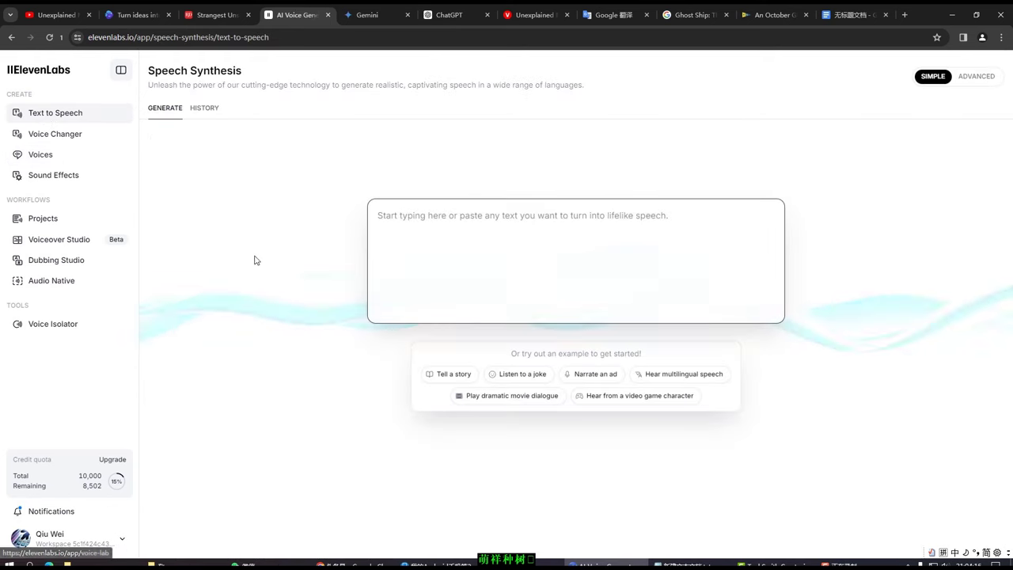
click(645, 320)
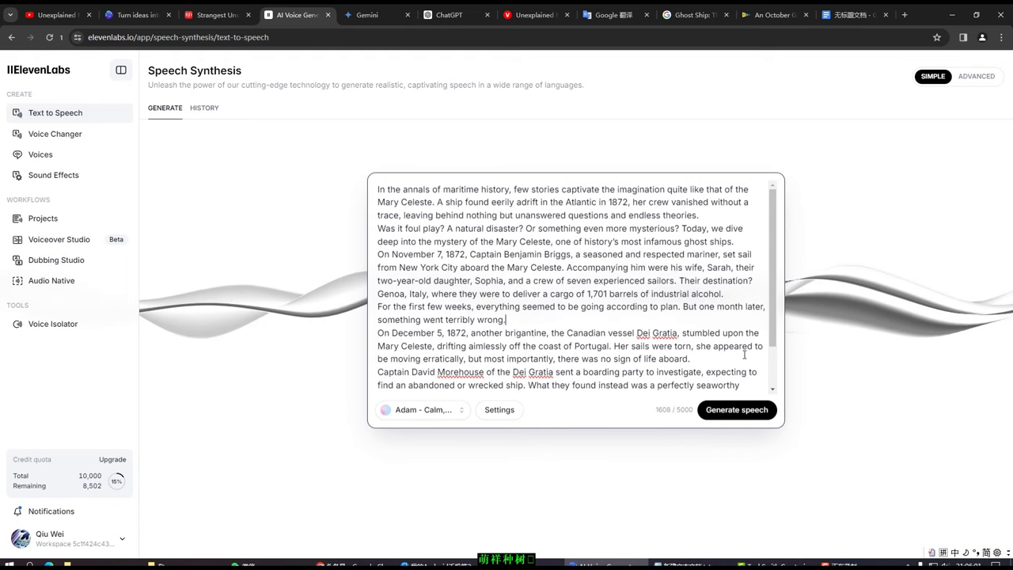
click(737, 411)
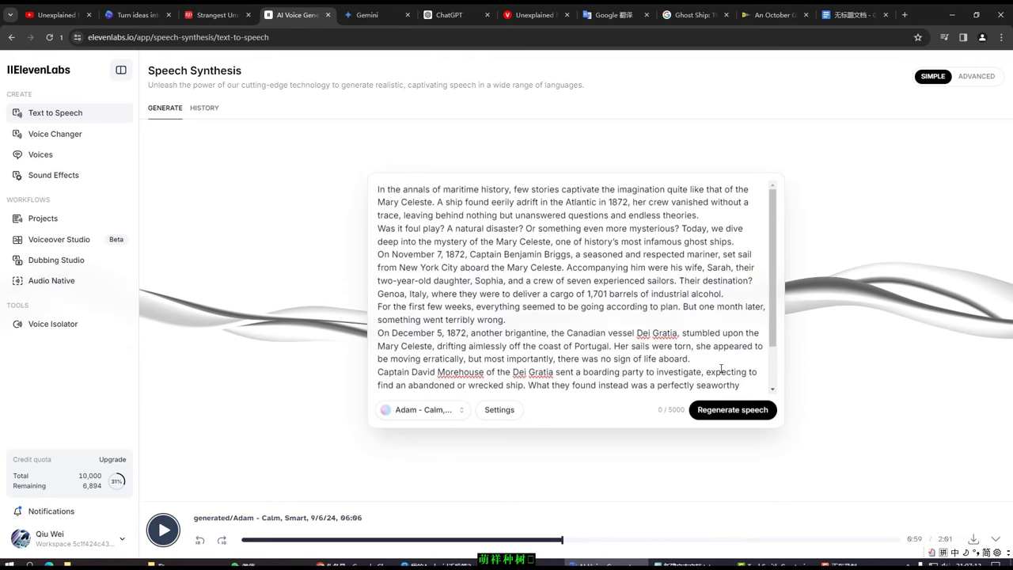
click(971, 540)
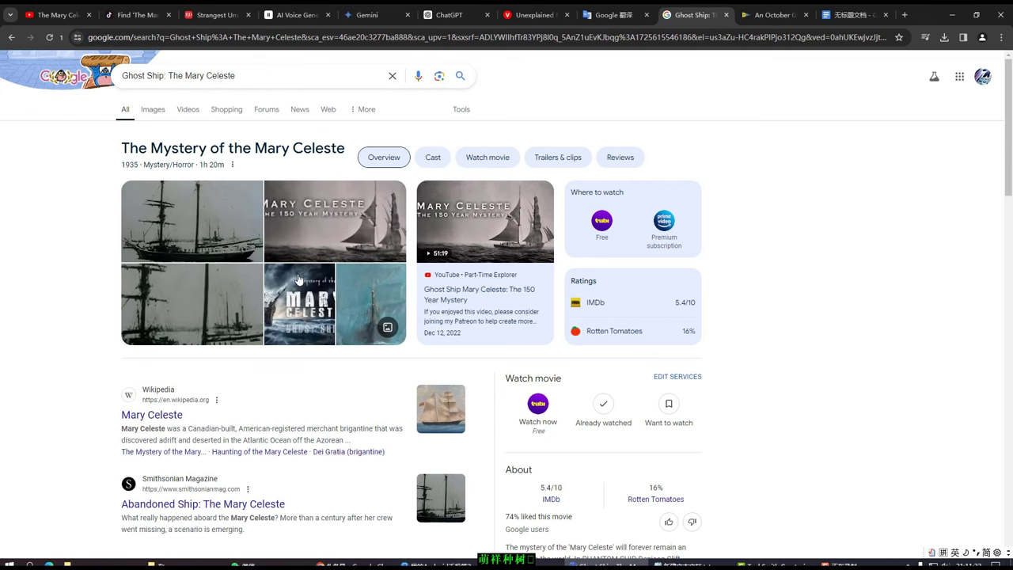
Browse the Google, YouTube and TikTok results about the Mary Celeste for visual source material
scroll(296, 369, down, 2)
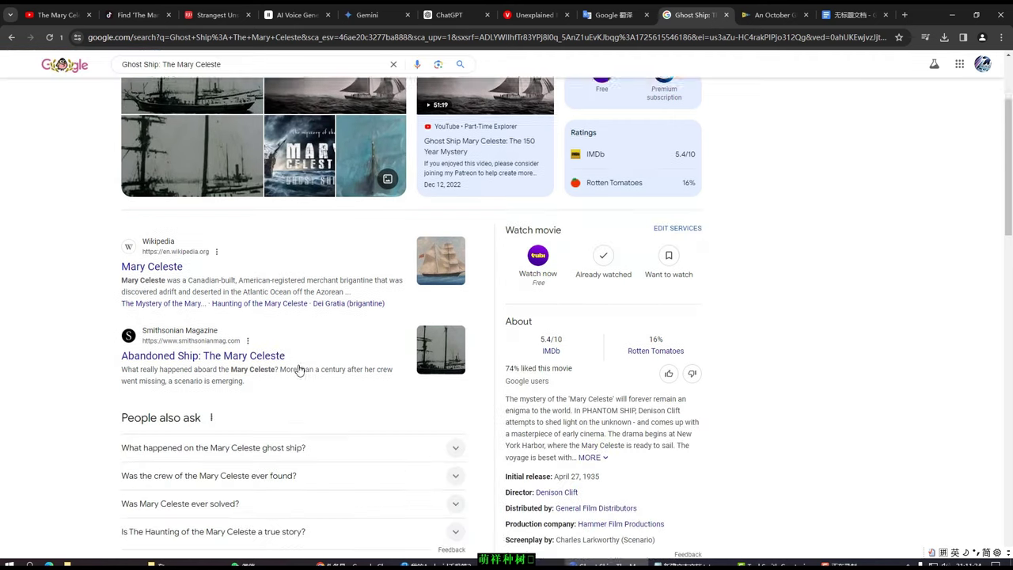
scroll(296, 369, up, 1)
click(57, 15)
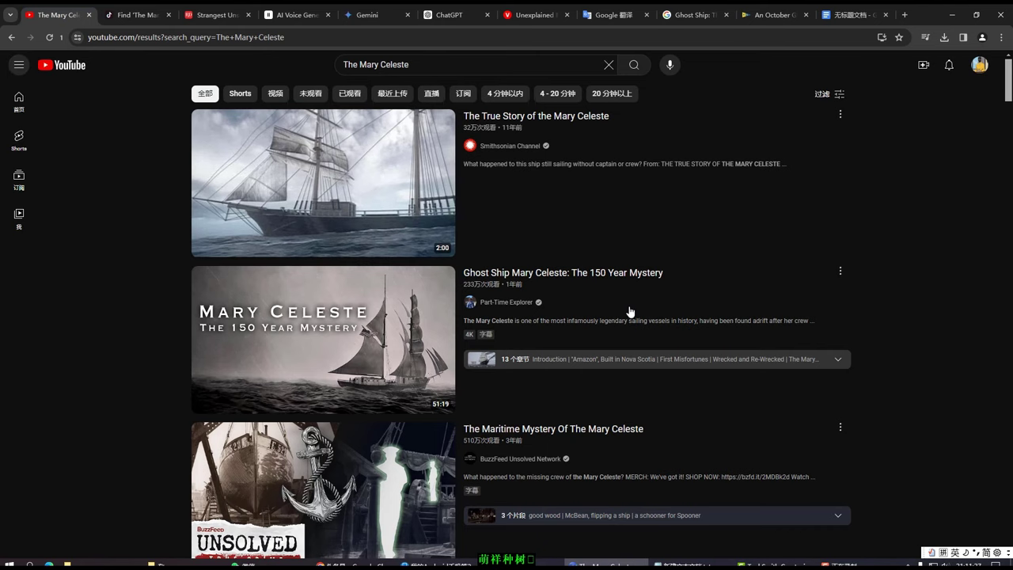
scroll(397, 386, down, 2)
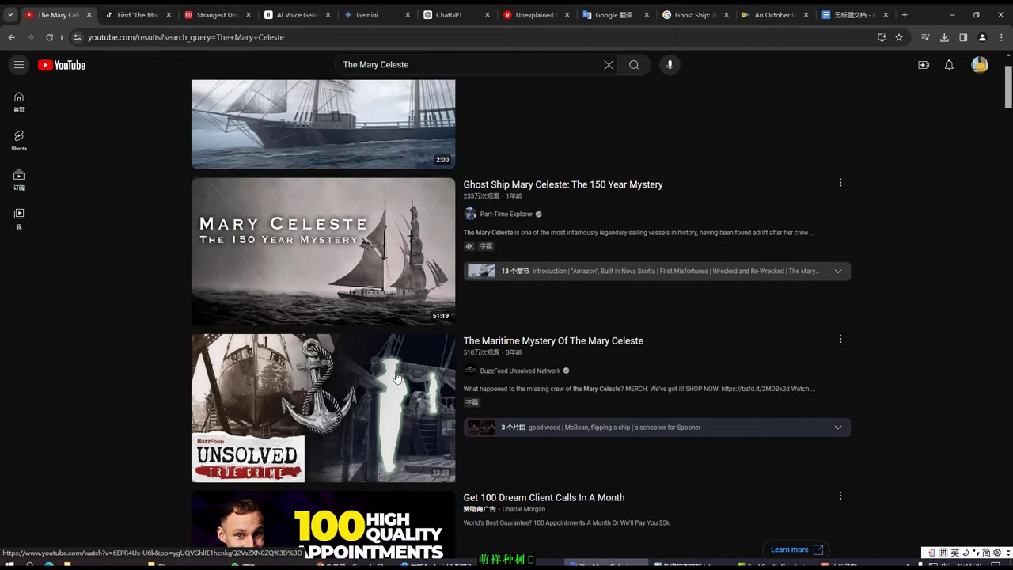
scroll(397, 385, up, 2)
click(134, 15)
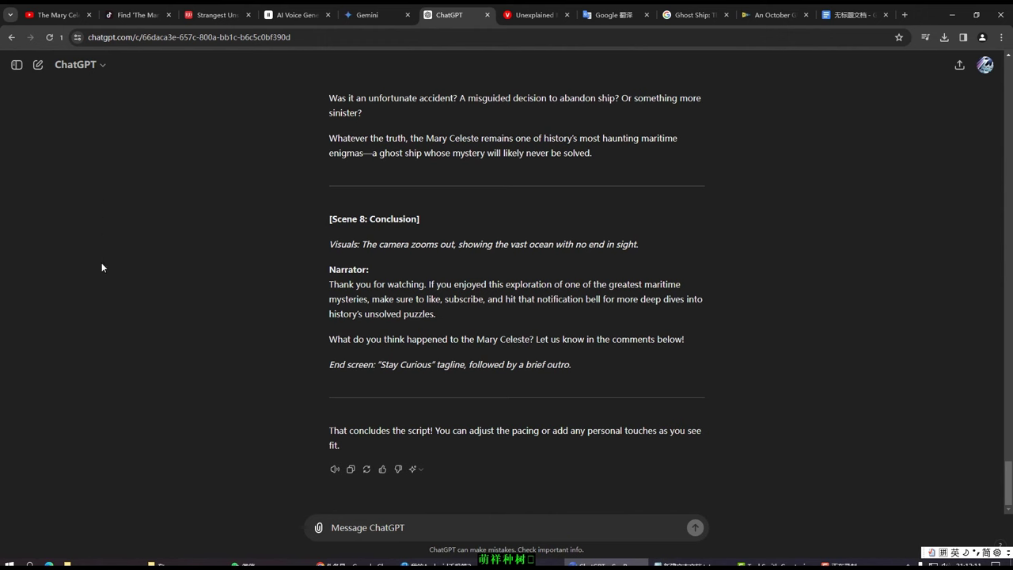
Ask ChatGPT to "write a image generation prompt for each line of the story"
text(write a image generation prompt for each line of the story)
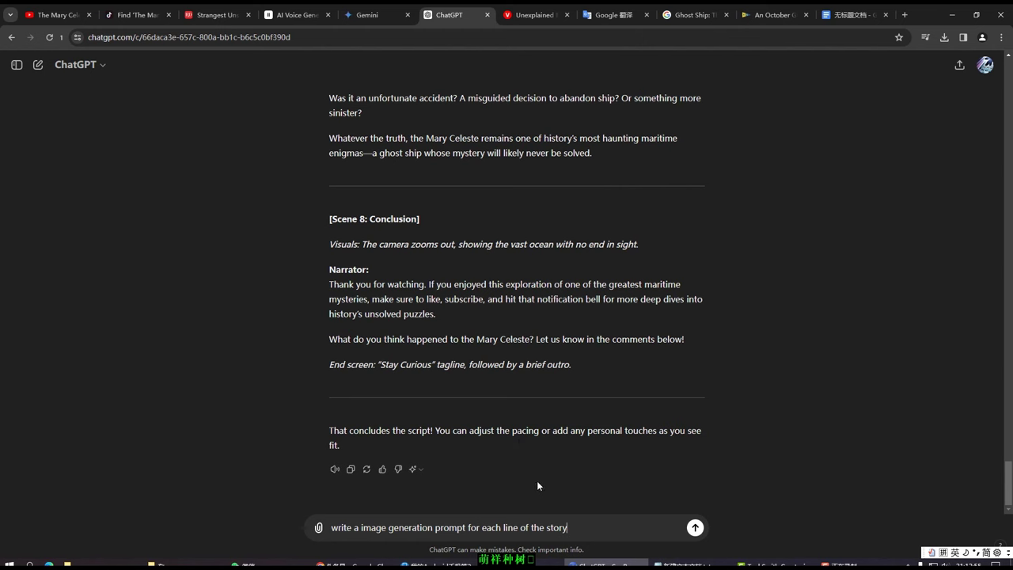
click(695, 528)
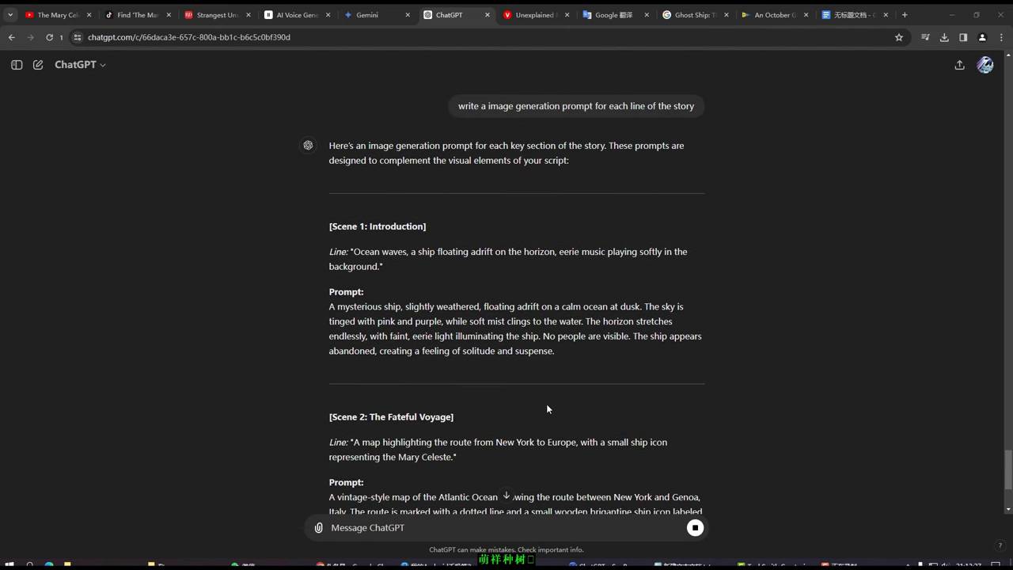
Select the text of the Scene 1 image prompt, from "A mysterious ship" to "solitude and suspense"
scroll(546, 410, up, 1)
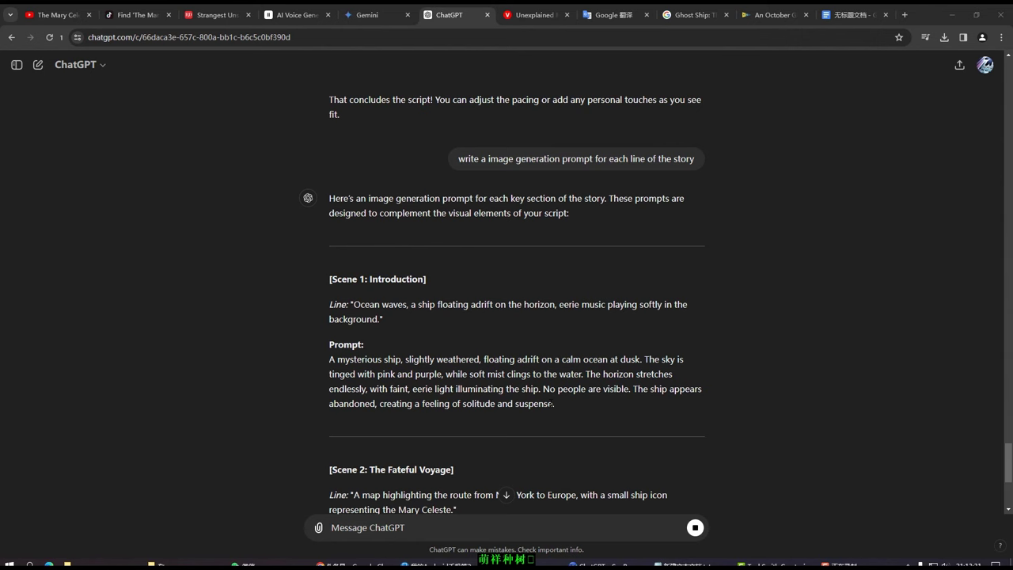
scroll(550, 404, down, 1)
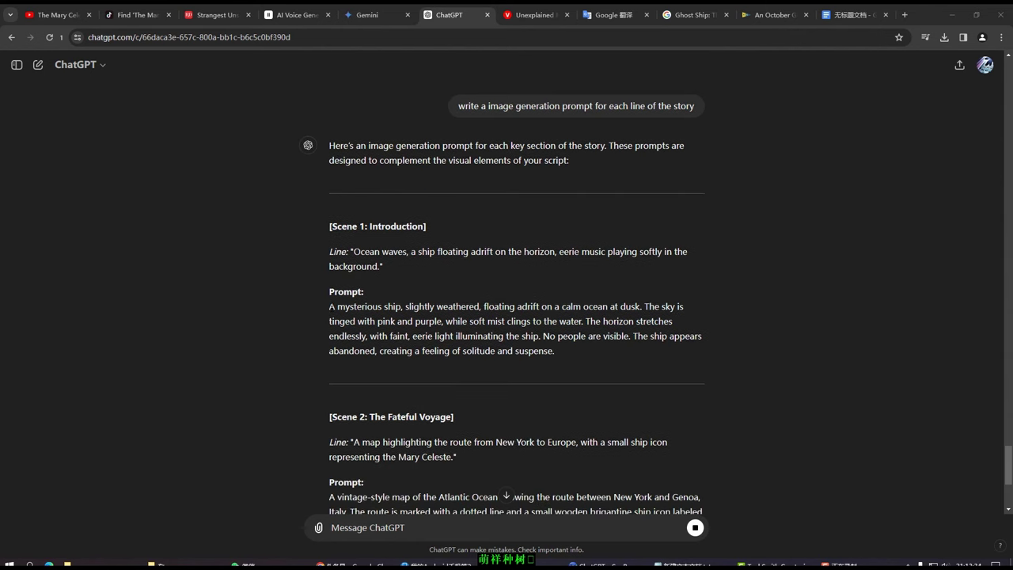
drag(330, 306, 554, 351)
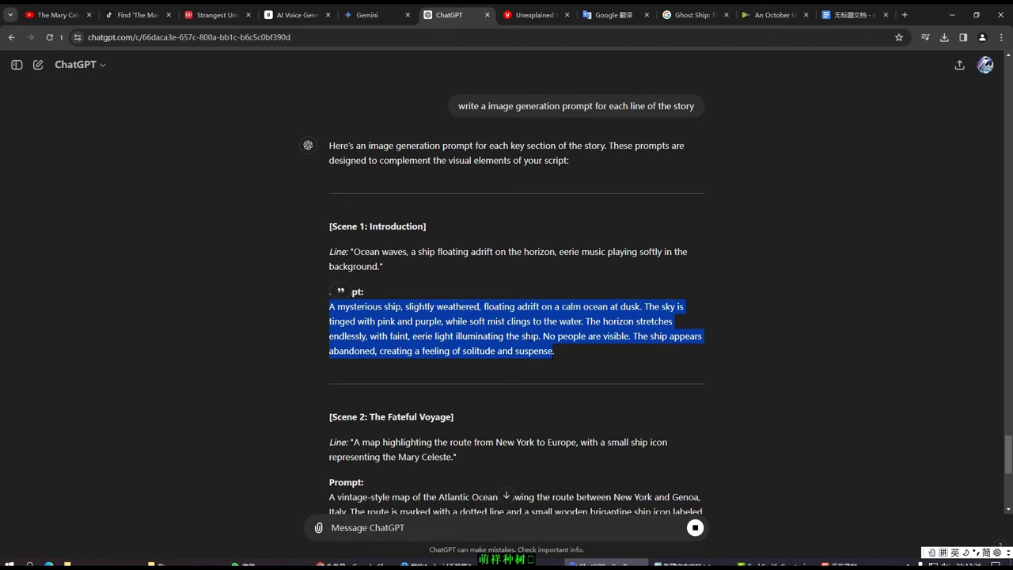
Copy the Scene 2 image prompt about the vintage-style Atlantic Ocean map from ChatGPT's reply
click(494, 363)
scroll(494, 363, down, 2)
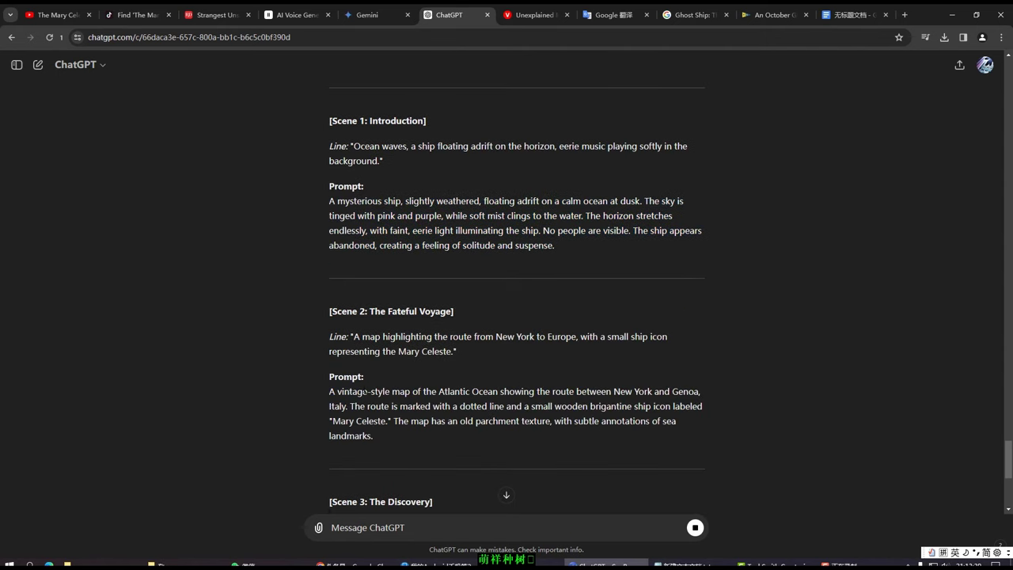
drag(331, 390, 378, 438)
key(ctrl+c)
click(455, 417)
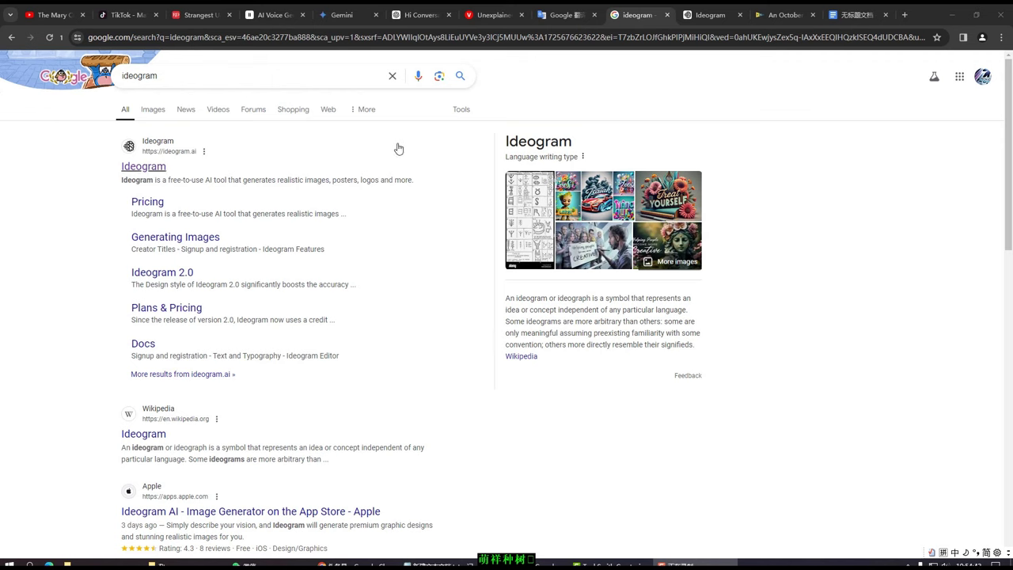
Switch to Ideogram and generate 16:9 images from the Scene 1 prompt about the mysterious ship adrift at dusk
click(710, 14)
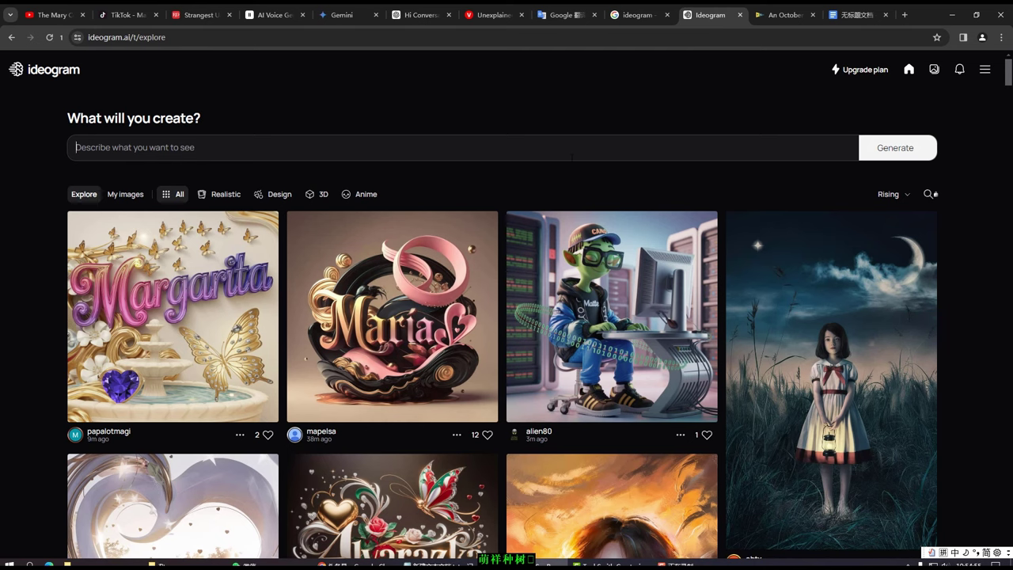
click(406, 149)
text(A mysterious ship, slightly weathered, floating adrift on a calm ocean at dusk. The sky is tinged with pink and purple, while soft mist clings to the water. The horizon stretches endlessly, with faint, eerie light illuminating the ship. No people are visible. The ship appears abandoned, creating a feeling of solitude and suspense.)
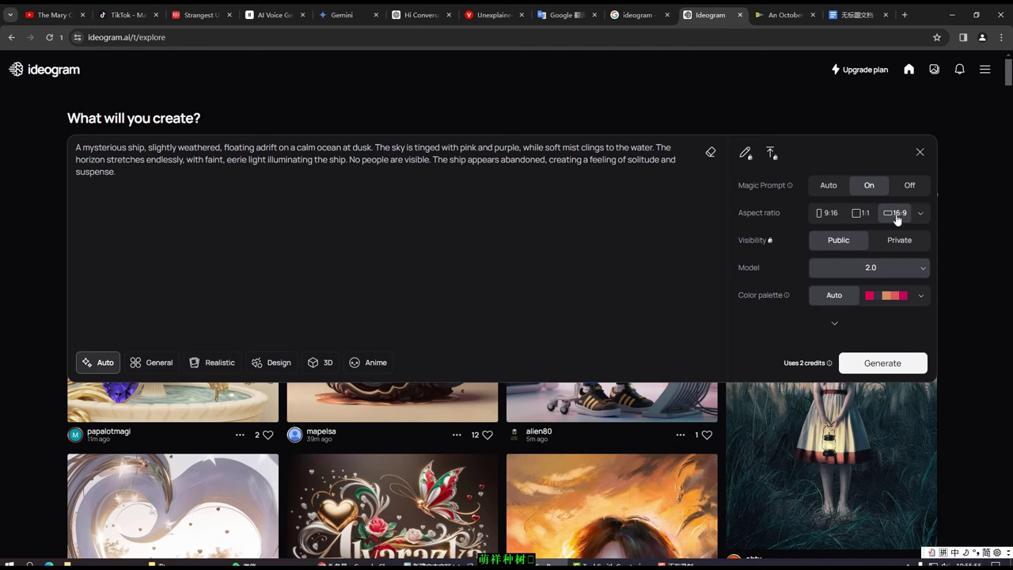
click(874, 363)
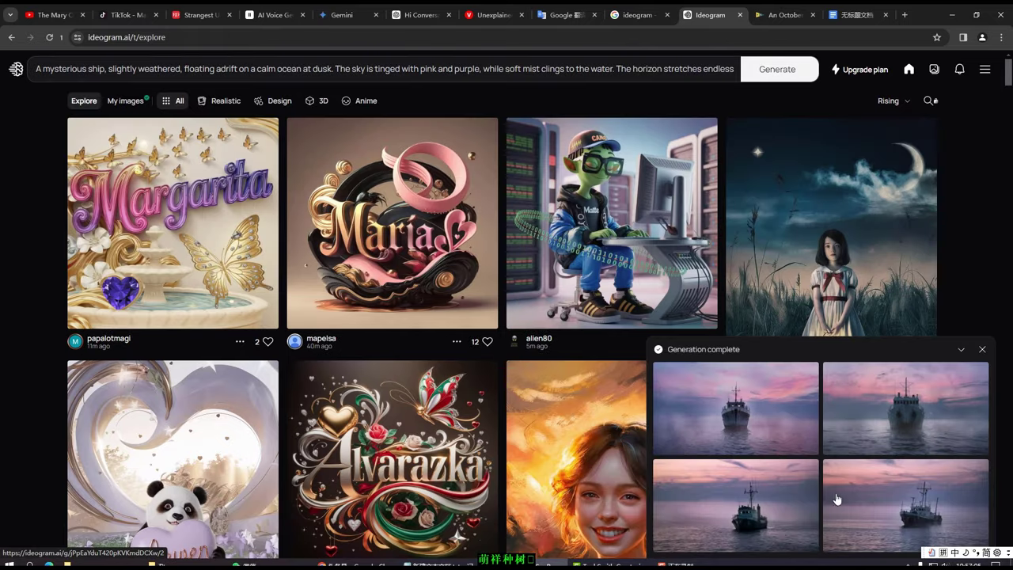
Open the generated ship images at full size and compare the variants
click(753, 427)
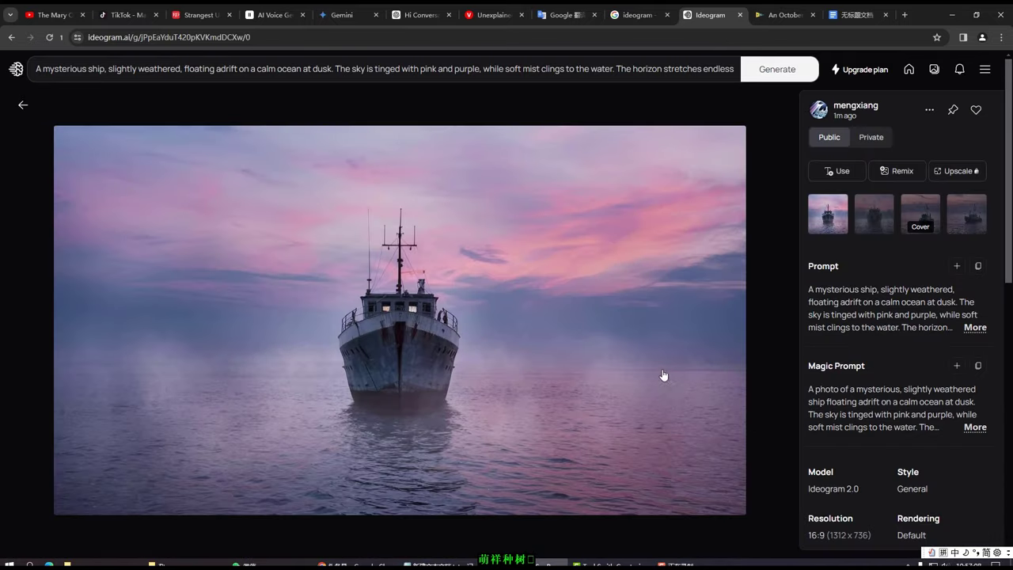
click(874, 226)
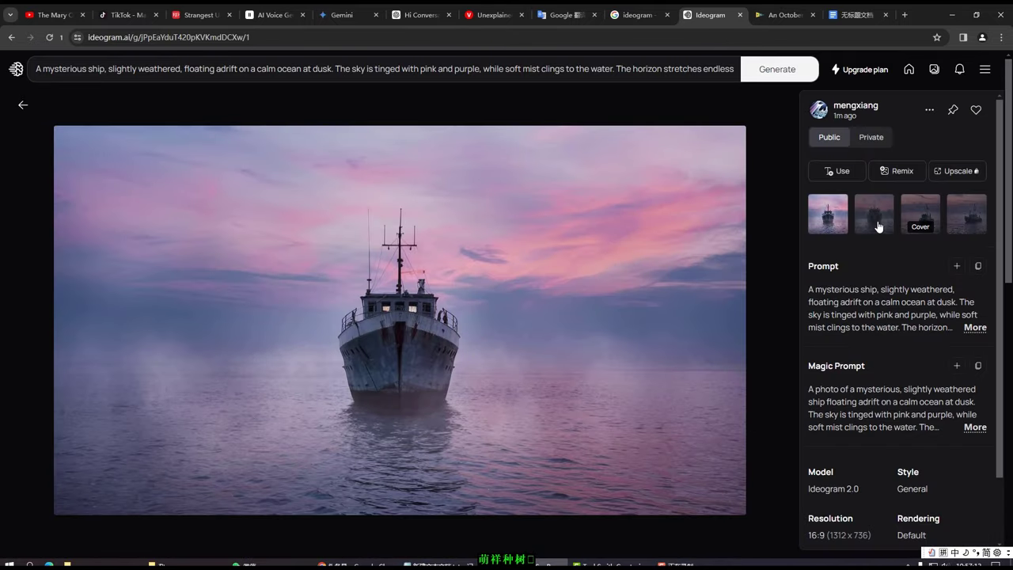
click(837, 219)
click(967, 226)
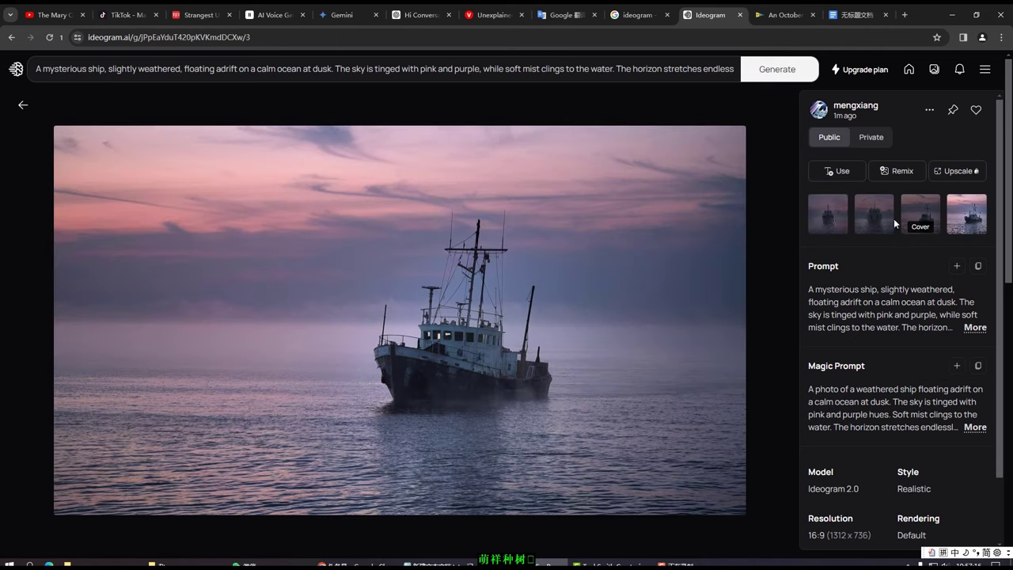
click(837, 220)
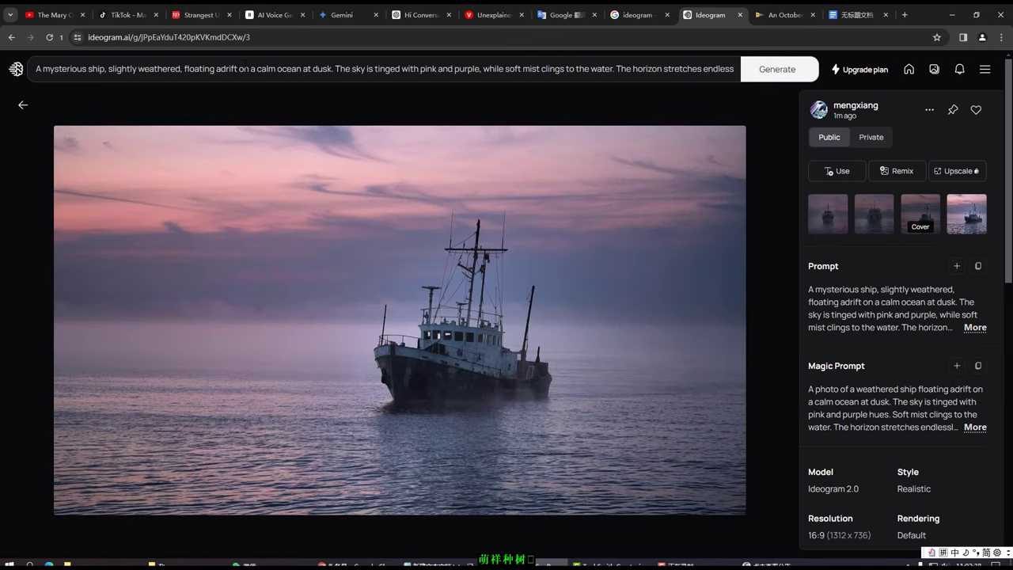
Replace the prompt with the copied Scene 2 vintage Atlantic map prompt and generate the images in 16:9
click(252, 68)
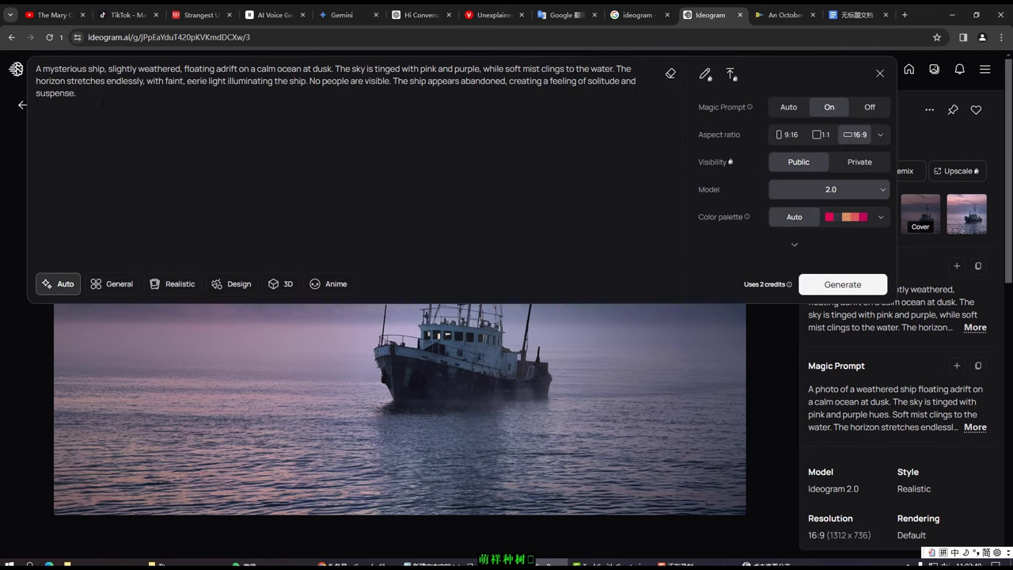
key(ctrl+a)
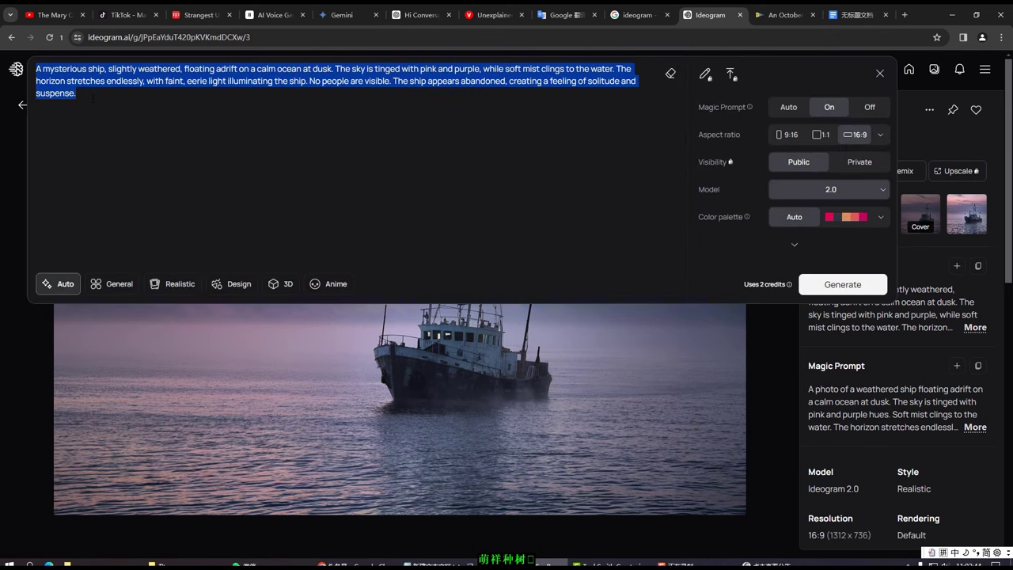
key(ctrl+v)
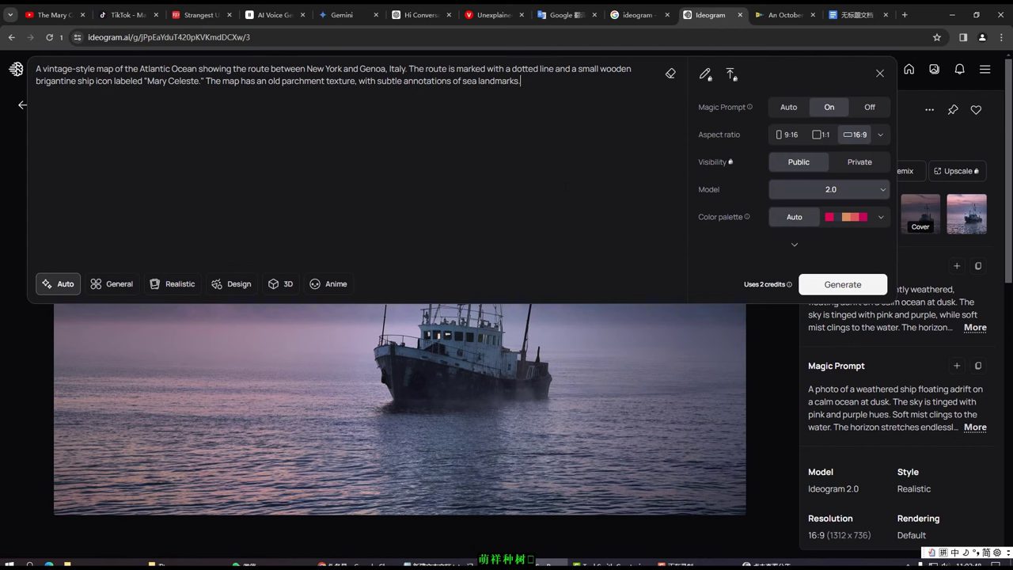
click(838, 285)
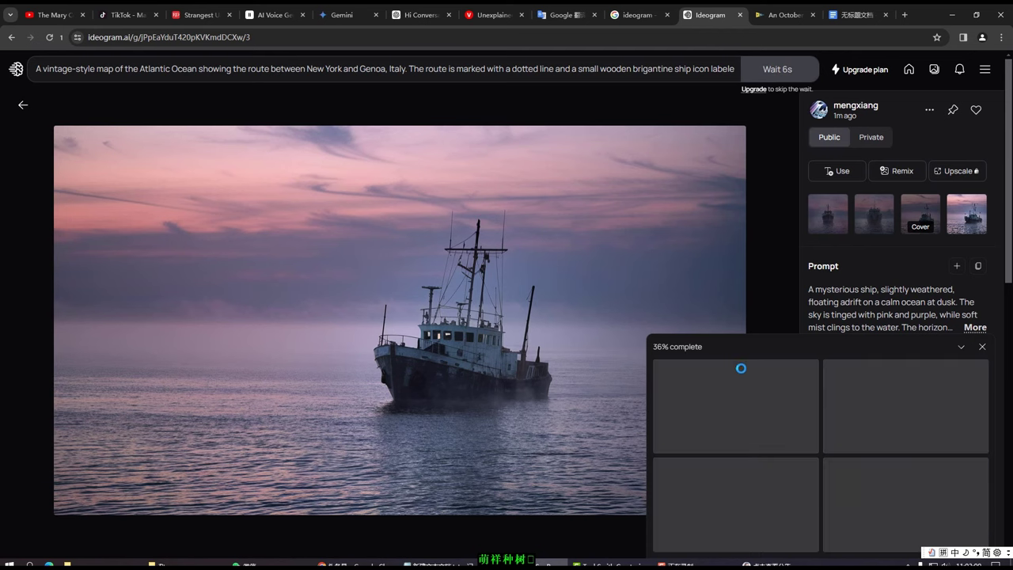
Open the generated vintage map images and compare the first two variants
click(744, 402)
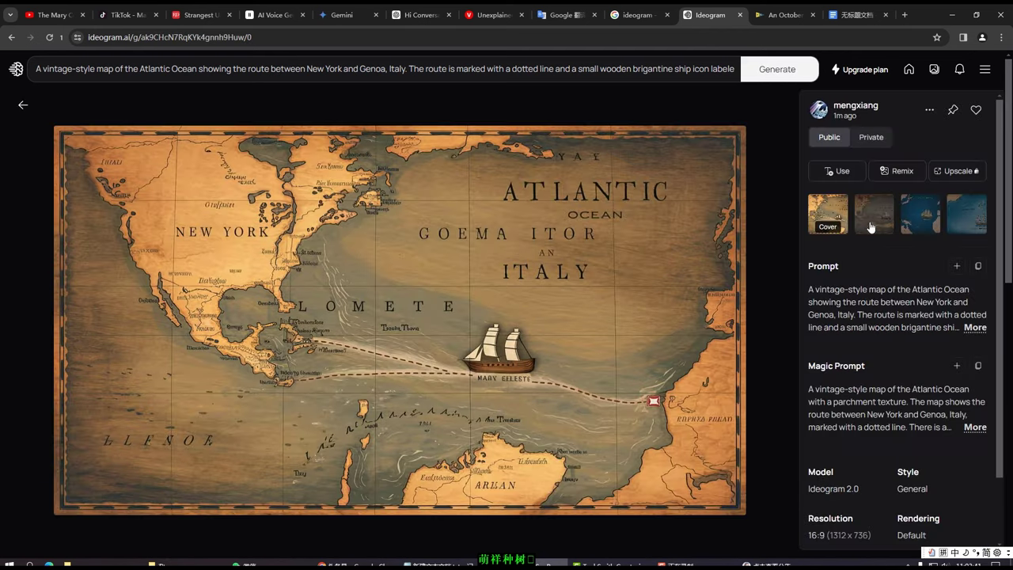
click(873, 226)
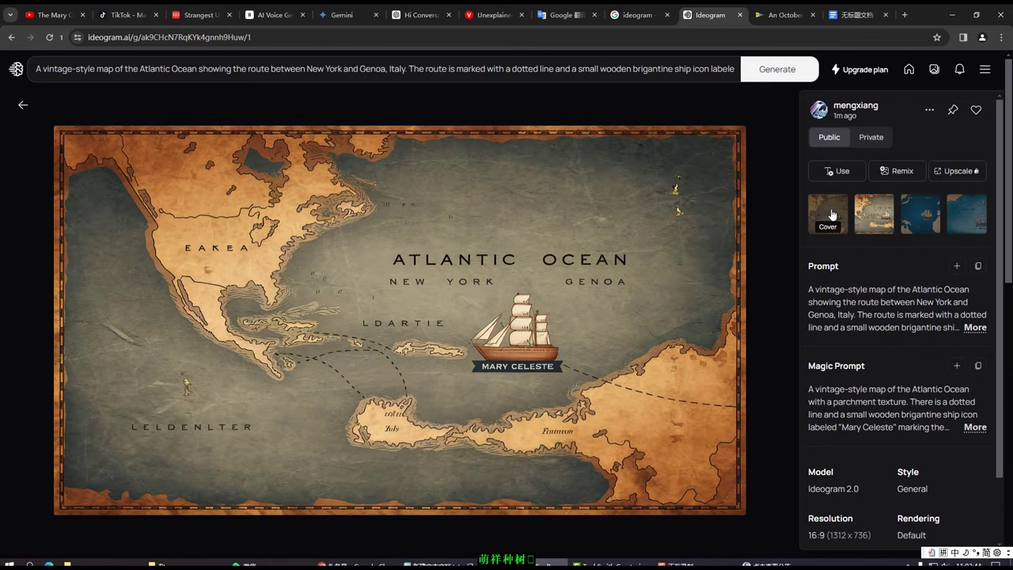
click(832, 215)
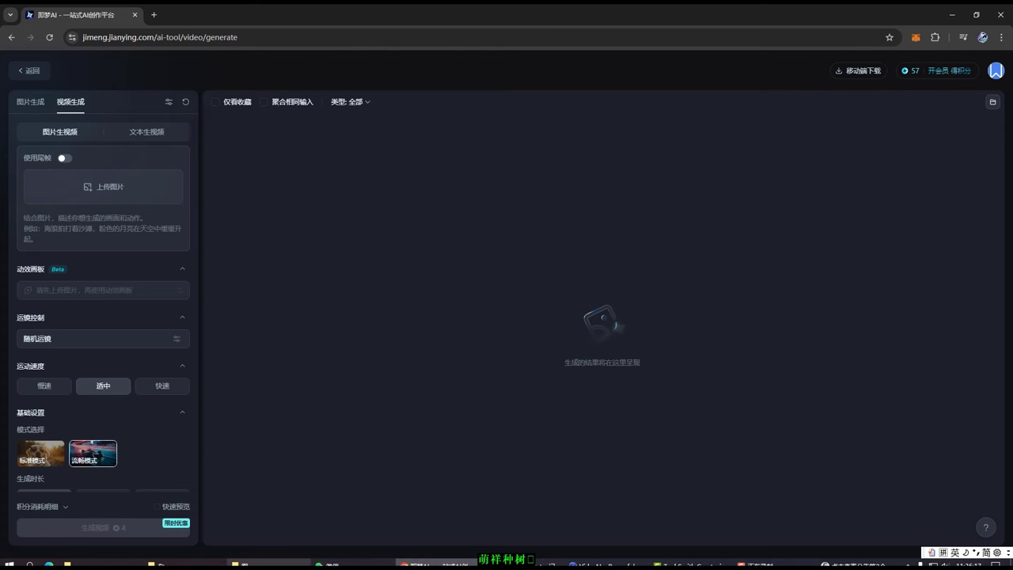
Switch to Jimeng AI, upload the ship image for image-to-video, and generate a clip with random camera movement and medium motion speed
click(237, 564)
drag(561, 241, 99, 209)
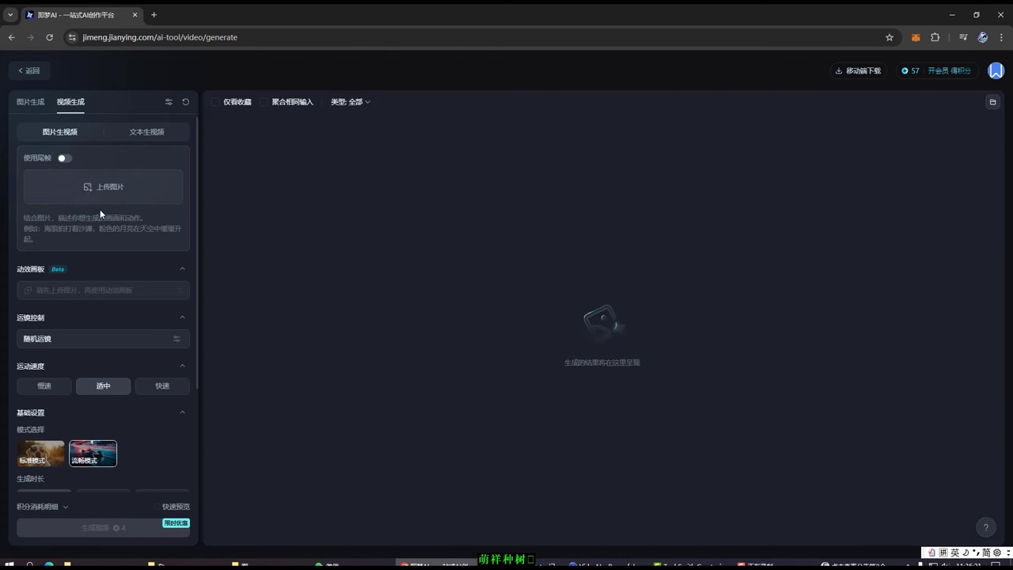
click(78, 342)
click(81, 343)
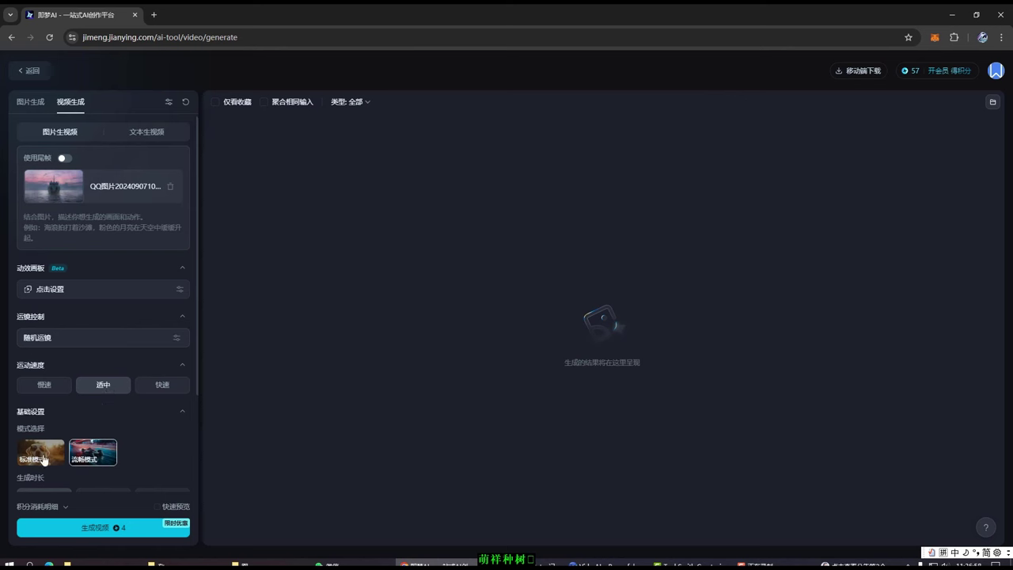
mouse_move(37, 459)
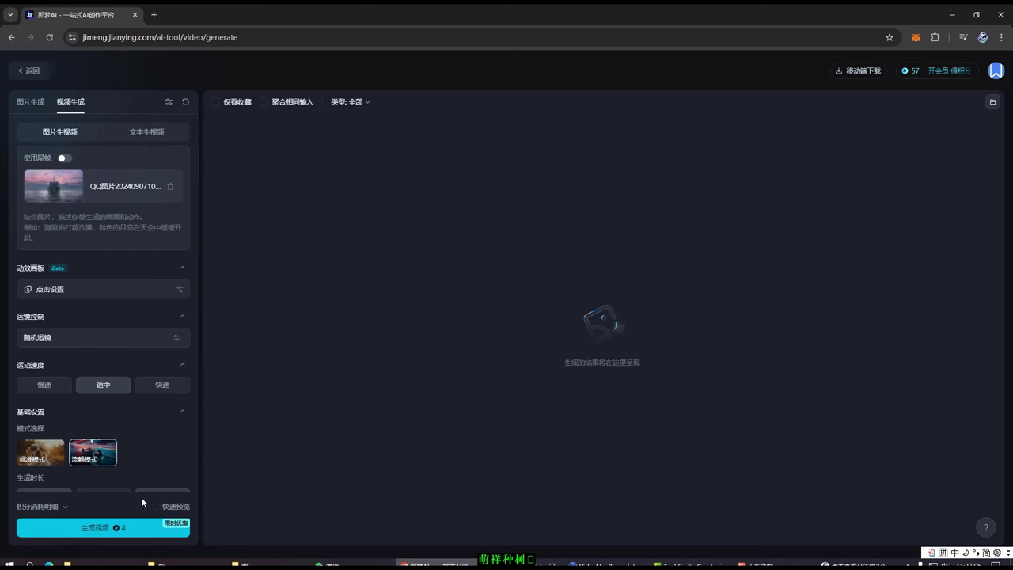
click(110, 527)
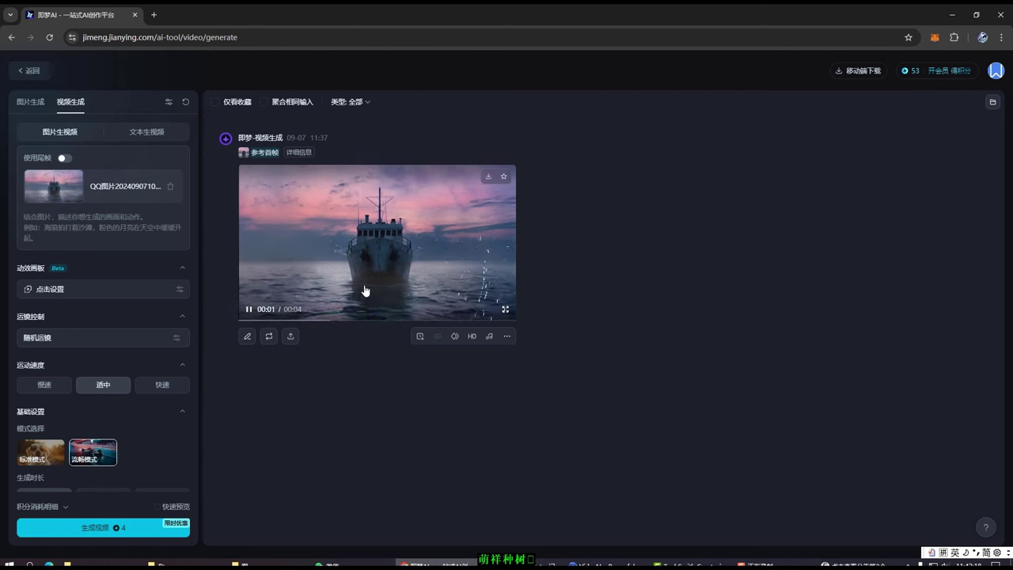
Preview the generated ship clip in full screen and save it as 1.mp4 in the 视频 folder
click(505, 309)
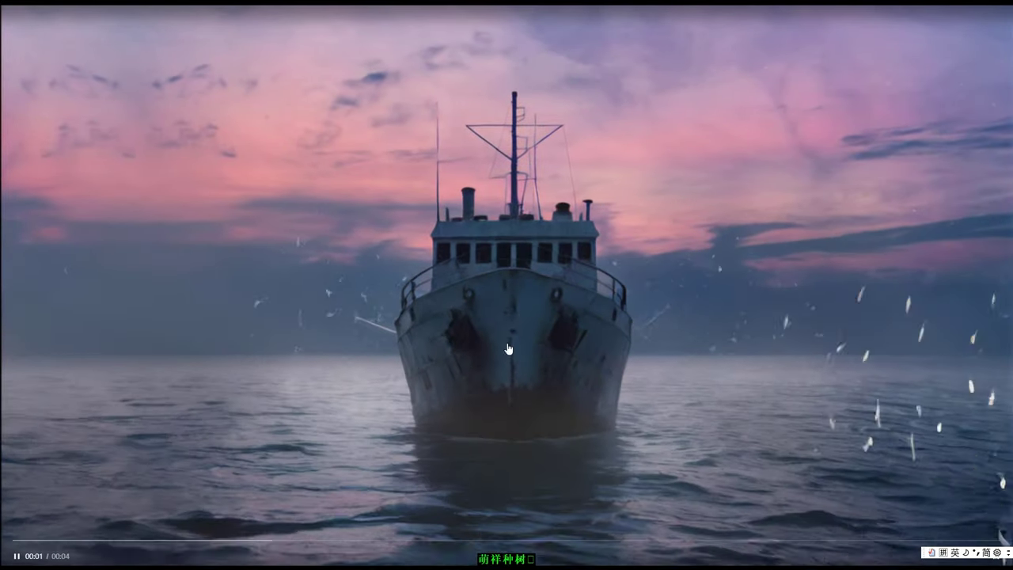
key(Escape)
mouse_move(459, 190)
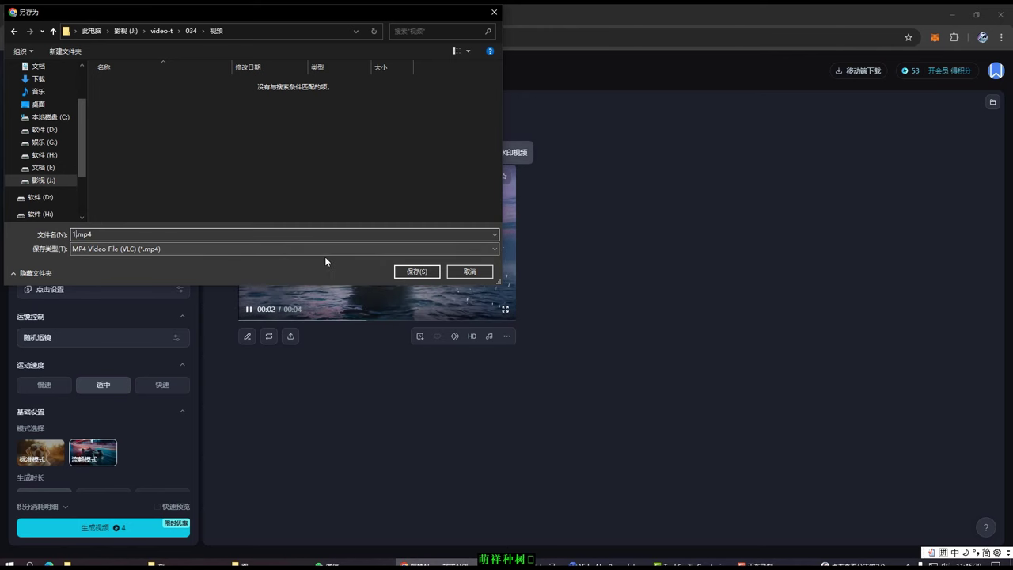
click(415, 270)
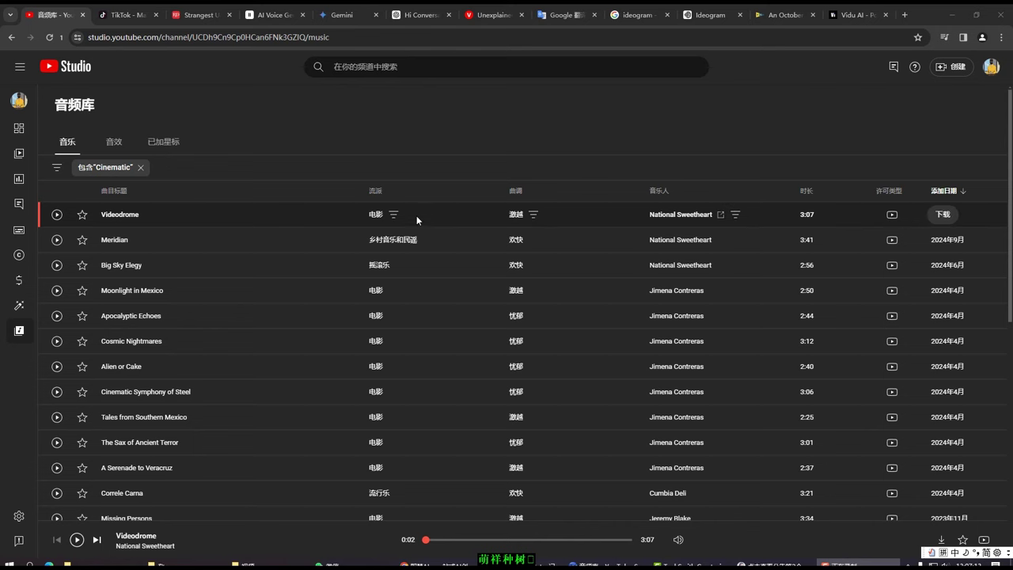
Audition the Cinematic tracks Videodrome, Meridian, Moonlight in Mexico and Apocalyptic Echoes in the YouTube Studio audio library
click(57, 218)
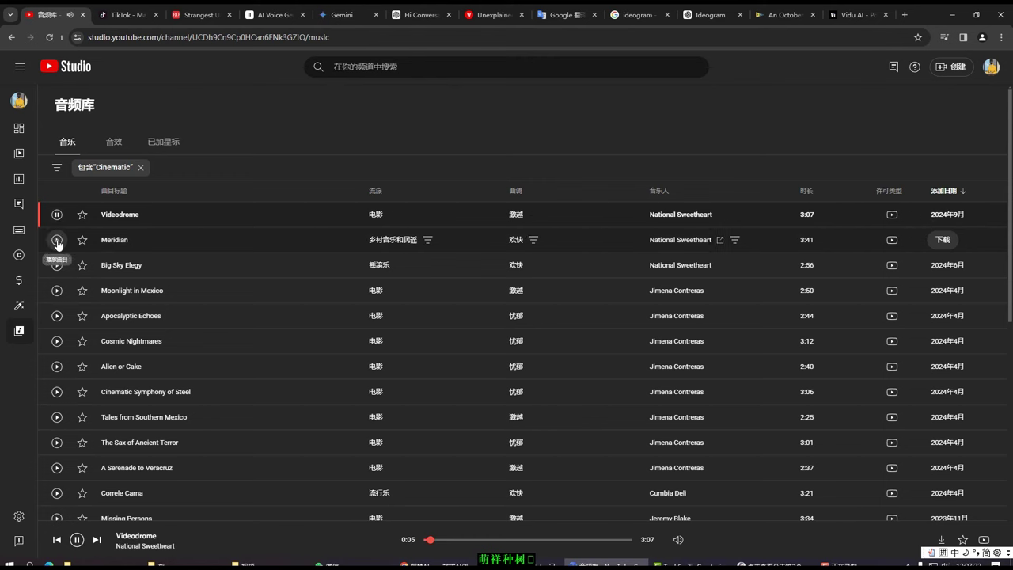
click(57, 242)
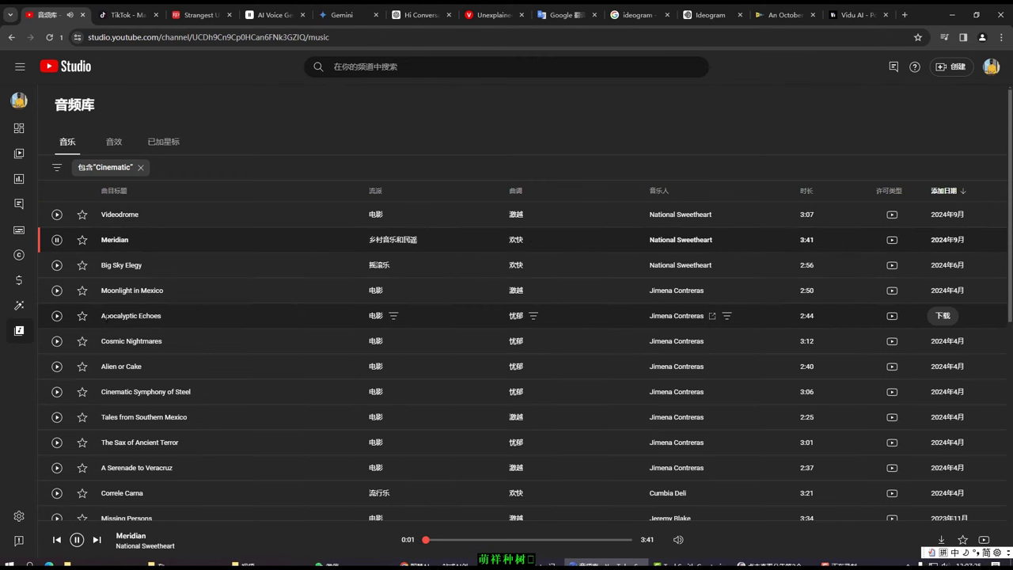
click(57, 291)
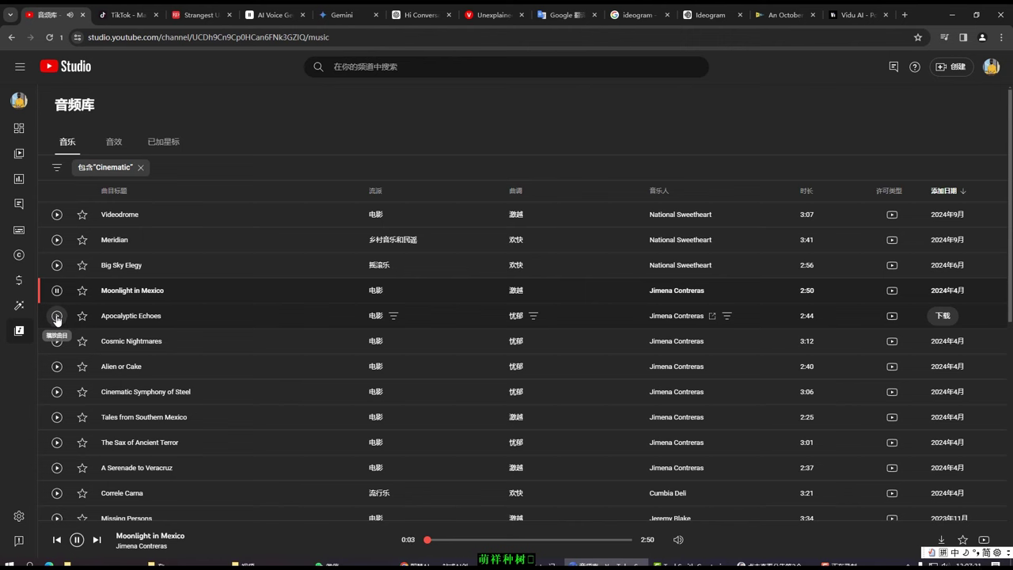
click(57, 317)
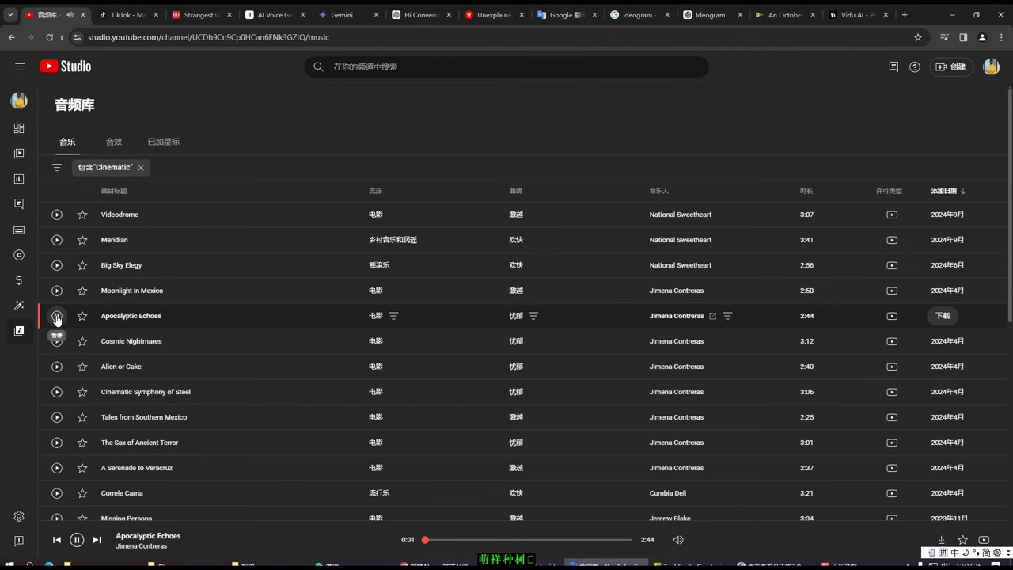